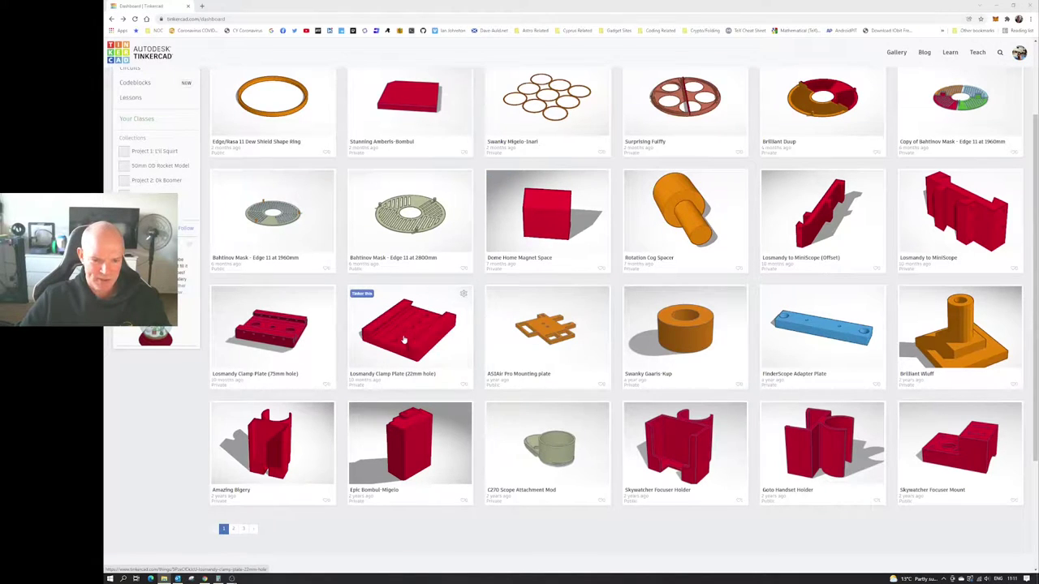
Duplicate the Losmandy Clamp Plate (22mm hole) design from its card's gear menu
scroll(411, 319, down, 1)
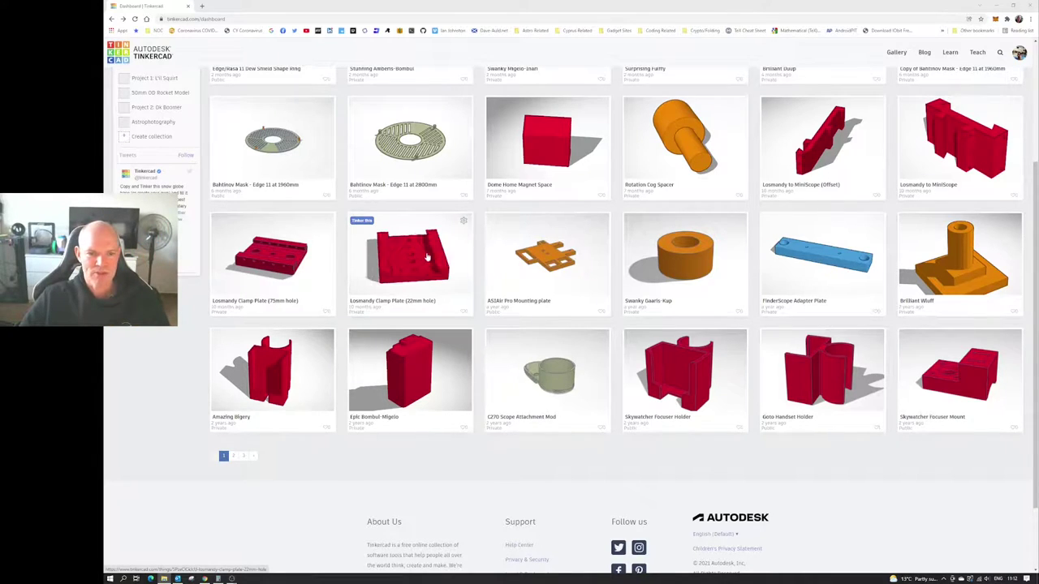
click(463, 223)
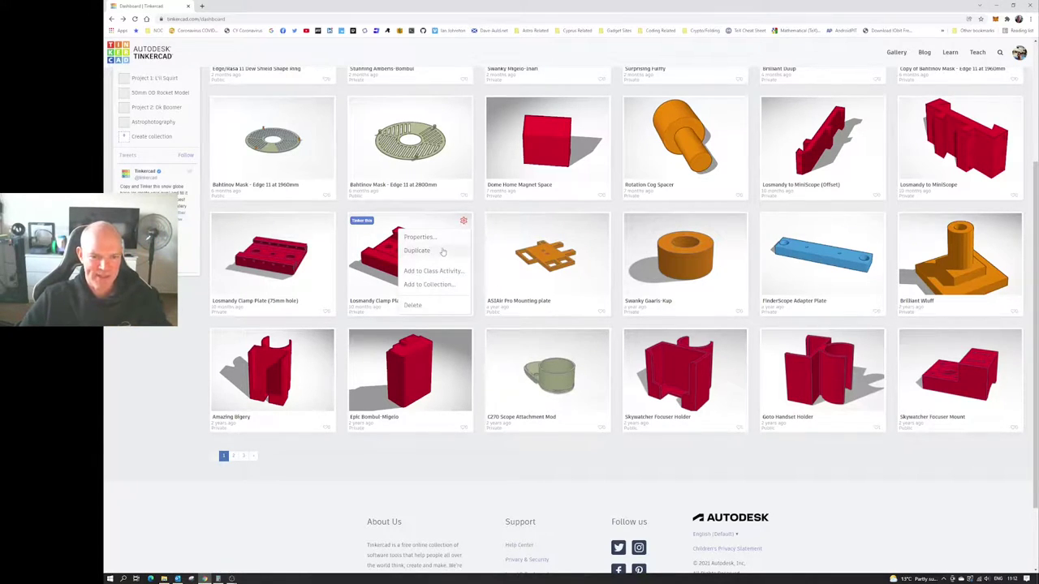
click(442, 251)
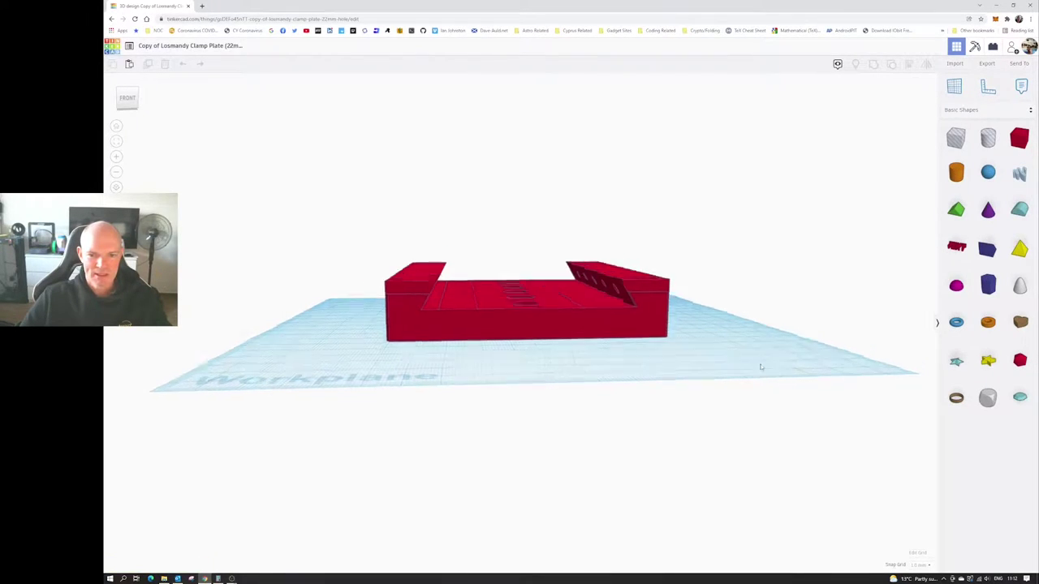
Orbit around the copied clamp plate to view it from low side, front and oblique angles
right_drag(587, 374, 529, 358)
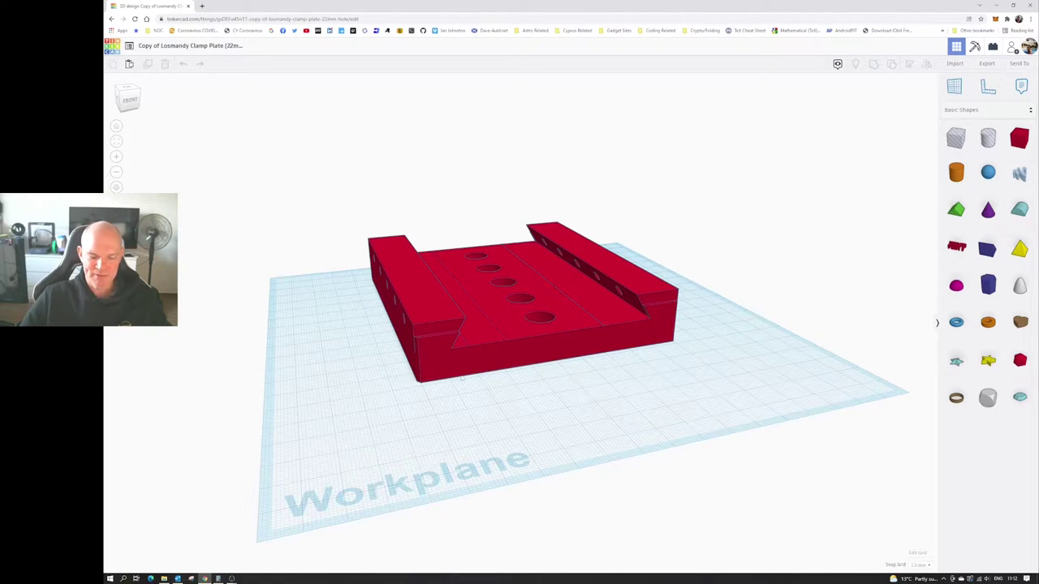
right_drag(498, 377, 658, 383)
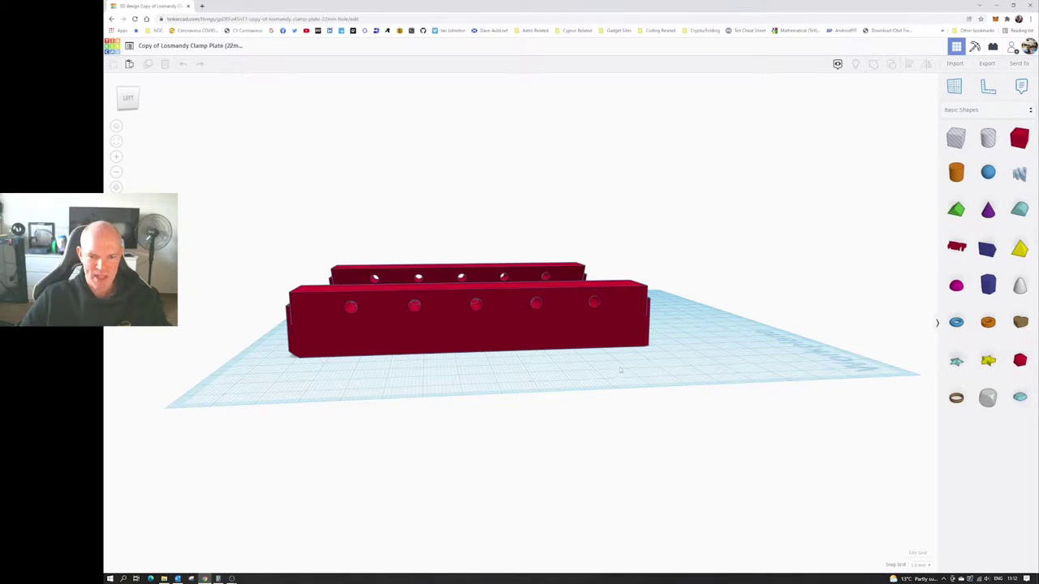
right_drag(619, 371, 464, 345)
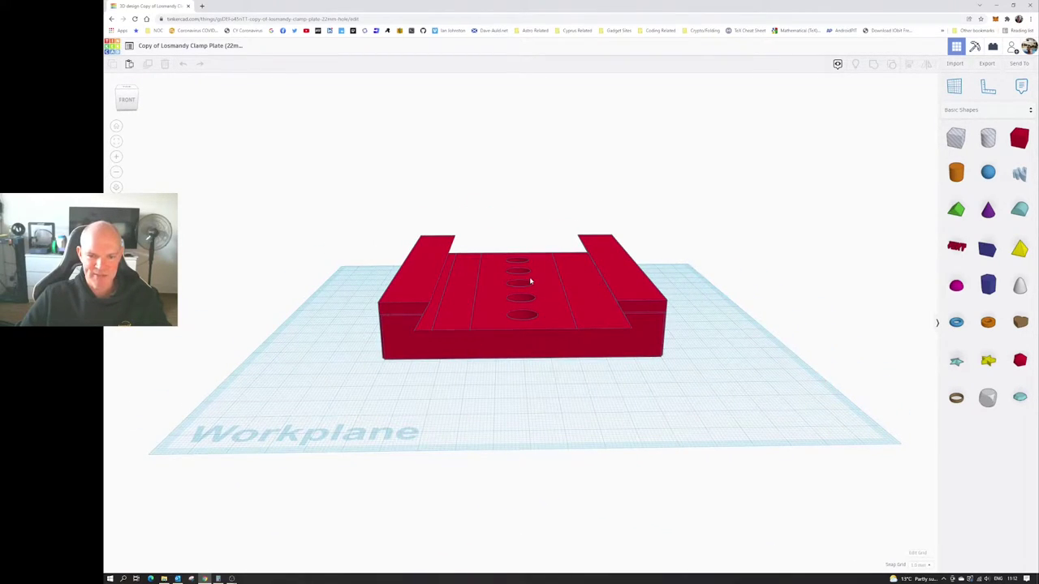
right_drag(522, 376, 899, 116)
Ungroup the clamp plate and paste a copy of it onto the workplane
key(ctrl+shift+g)
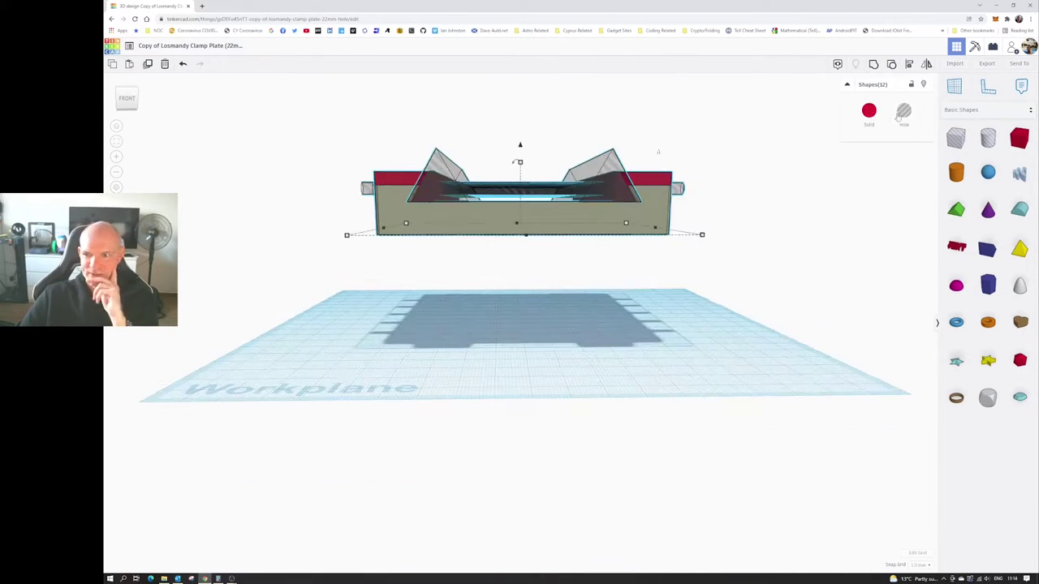
click(129, 63)
right_drag(706, 284, 742, 321)
click(579, 271)
right_drag(519, 294, 422, 341)
Add a new box in front of the lower plate and widen it
drag(1018, 138, 474, 382)
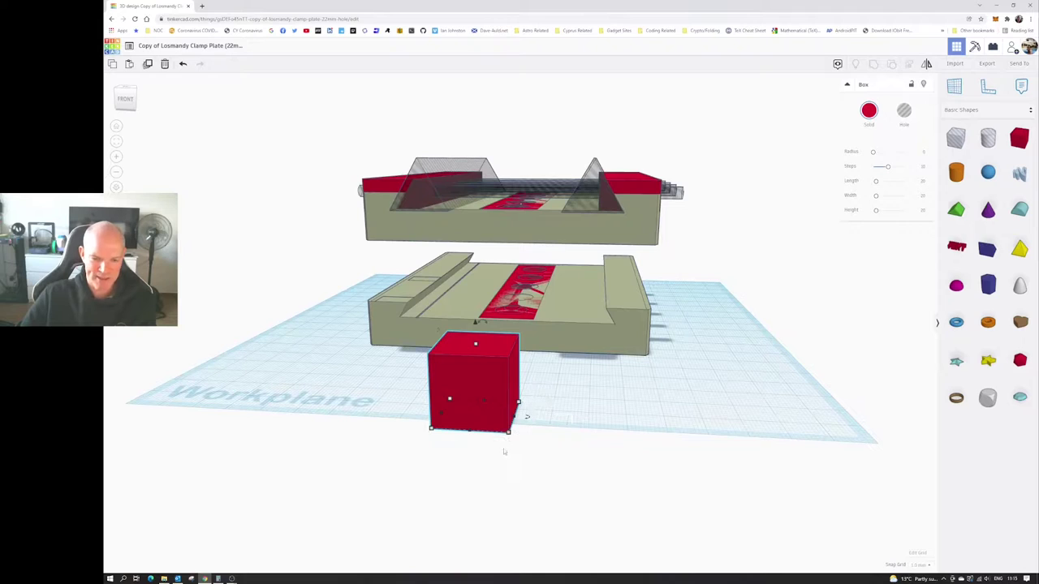
right_drag(465, 454, 701, 377)
shift+click(595, 309)
scroll(698, 357, down, 3)
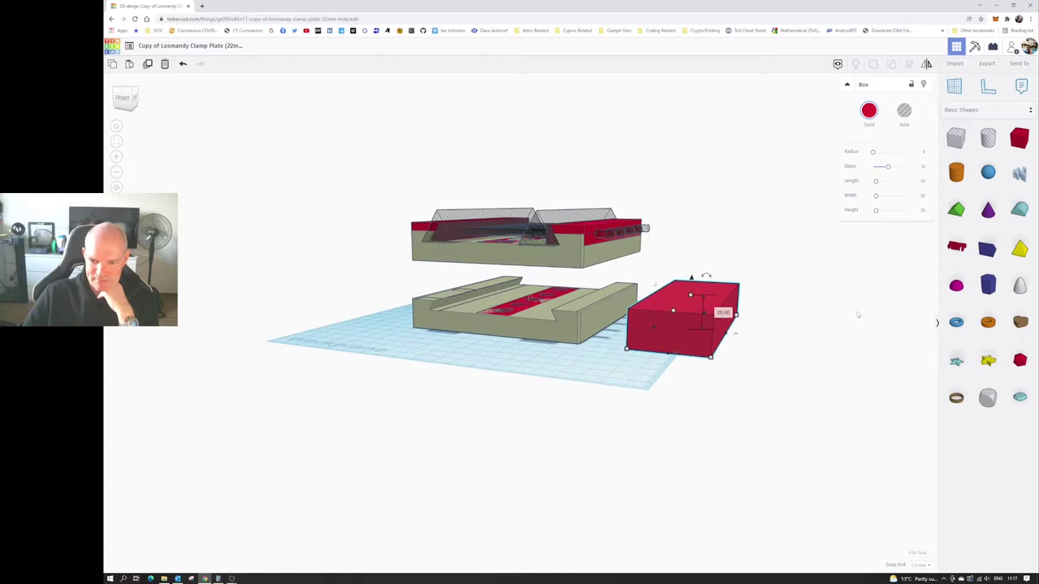
right_drag(734, 332, 808, 358)
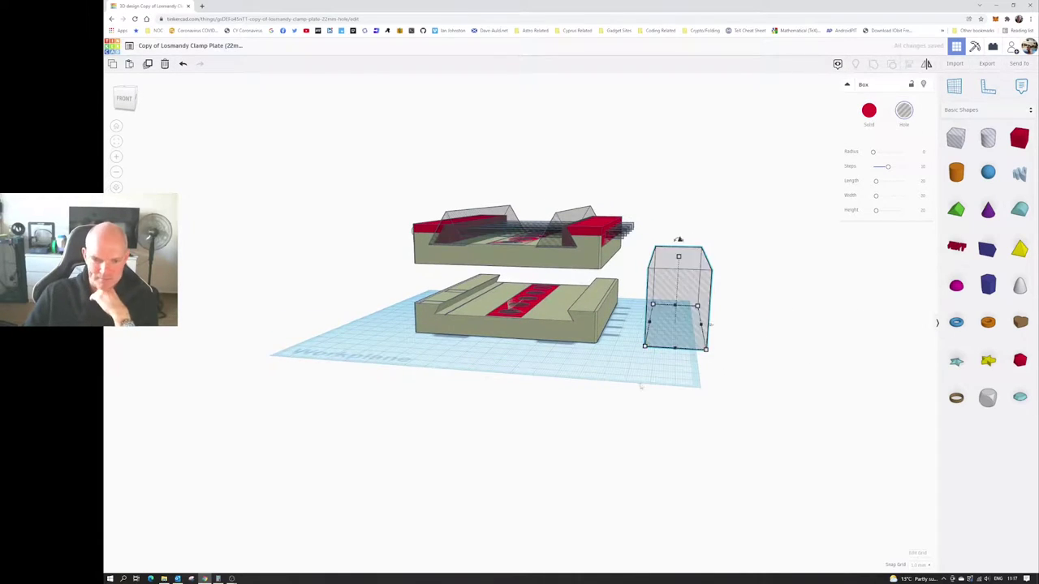
Align the 15 mm hole box centred on the lower plate, then select all shapes
right_drag(640, 386, 758, 371)
shift+click(522, 315)
key(l)
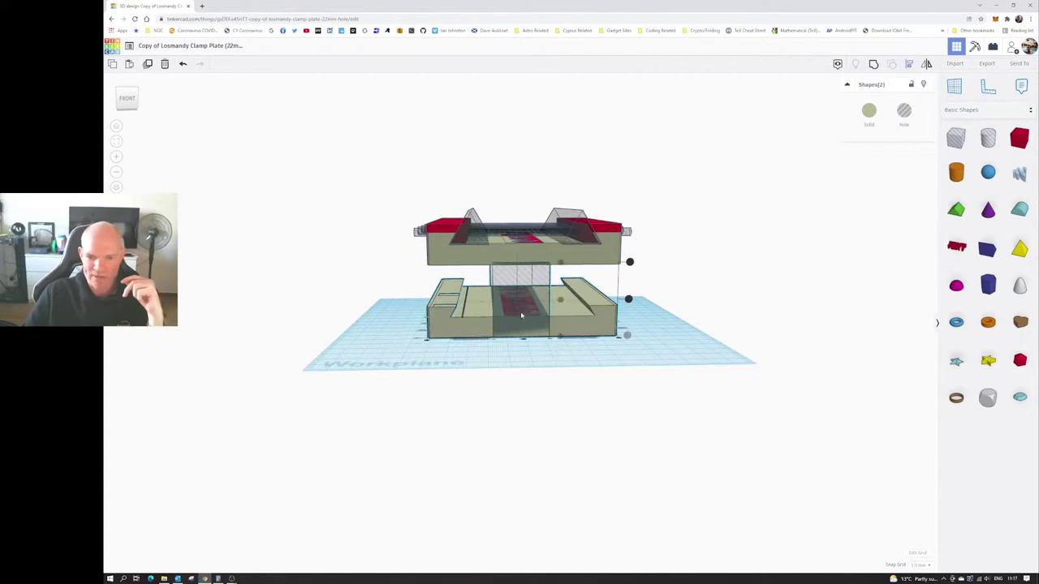
right_drag(521, 315, 641, 380)
click(518, 255)
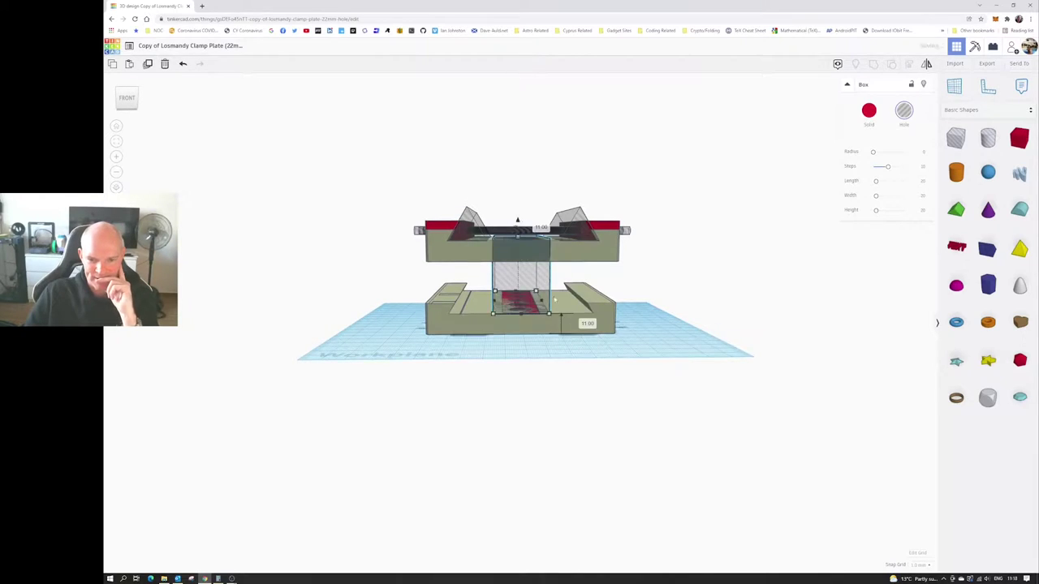
right_drag(554, 300, 723, 273)
key(ctrl+a)
Add a box beside the central column, duplicate it, and resize one into a 120 mm wall
scroll(616, 204, up, 3)
right_drag(617, 204, 714, 325)
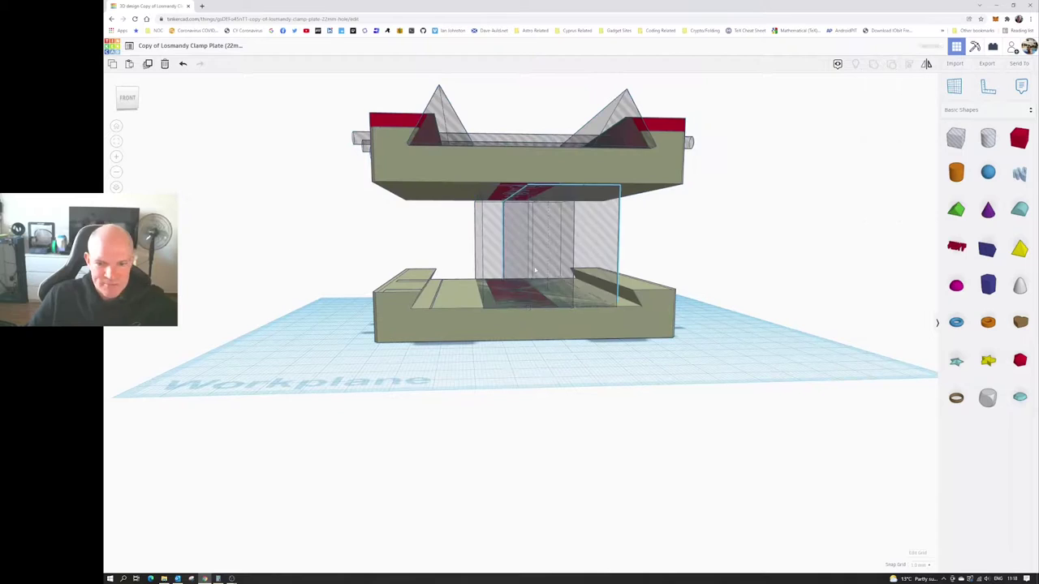
drag(1019, 138, 518, 283)
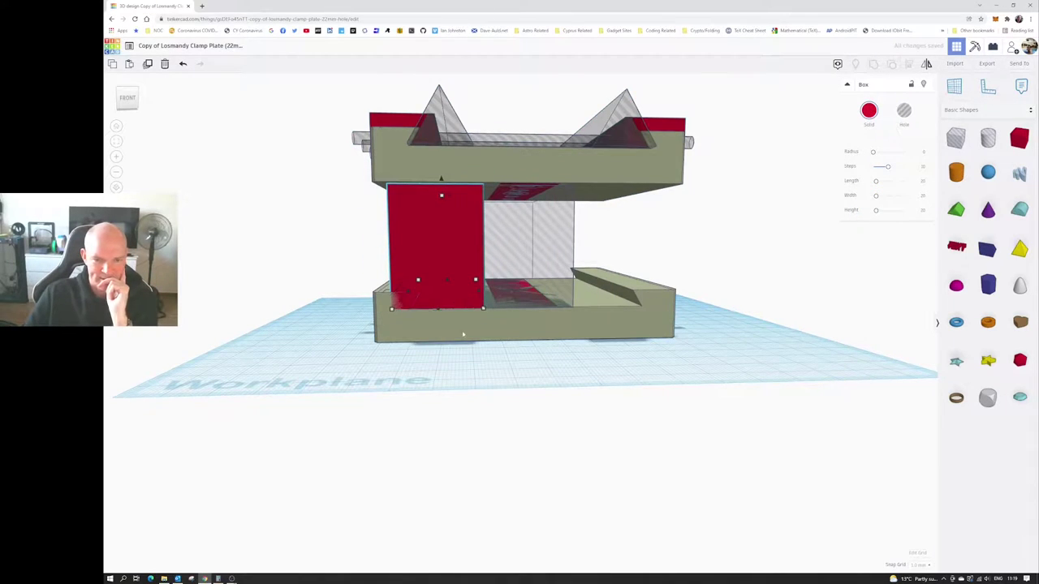
right_drag(463, 333, 543, 372)
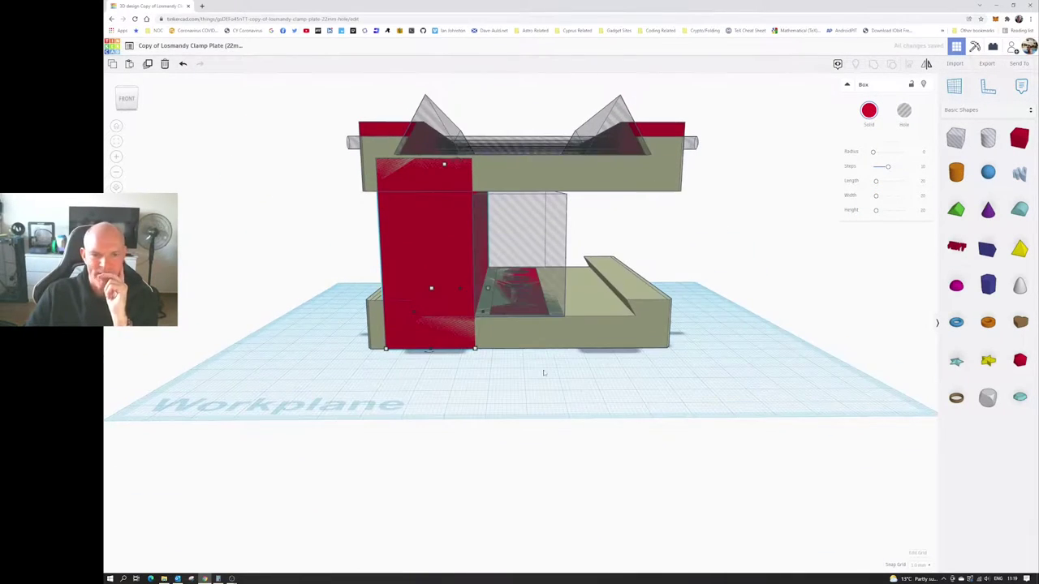
key(ctrl+d)
right_drag(572, 339, 566, 175)
drag(567, 175, 512, 351)
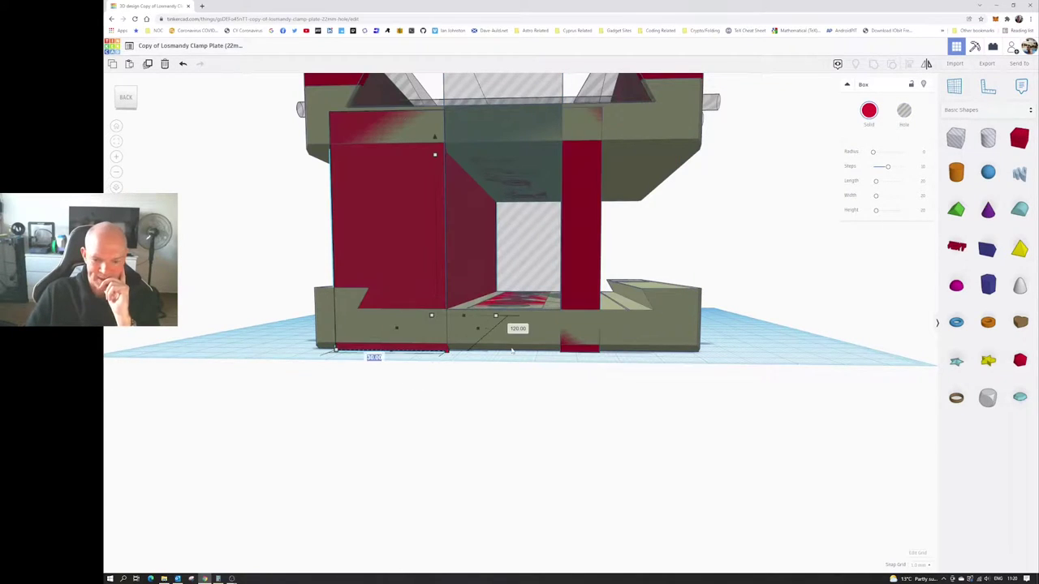
mouse_move(512, 350)
right_down()
mouse_move(513, 383)
mouse_move(493, 350)
right_up()
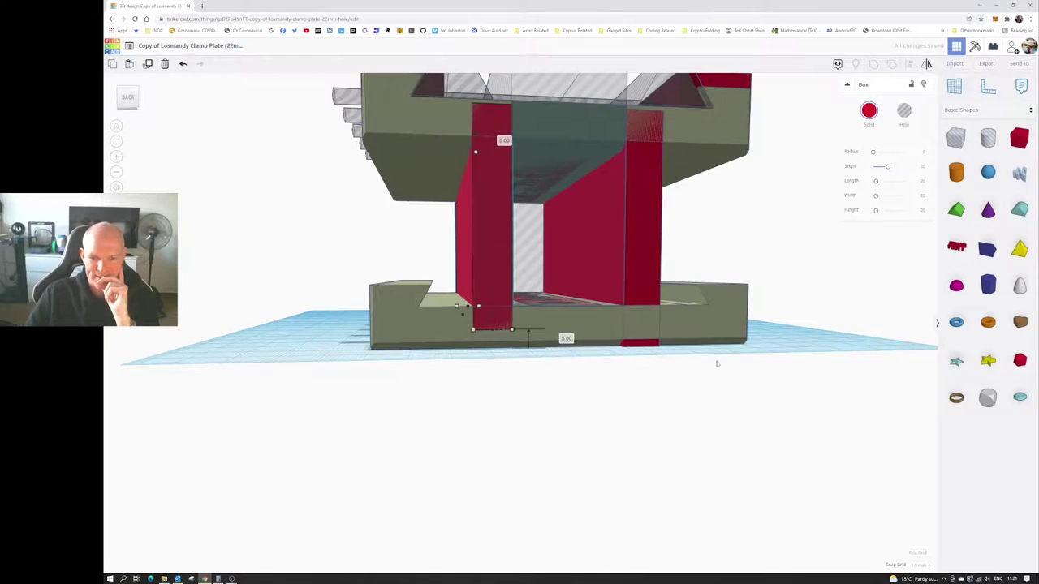
right_drag(716, 363, 601, 473)
Add a hole box across the top of the model, widened to 115 mm
scroll(457, 343, up, 5)
scroll(453, 370, down, 5)
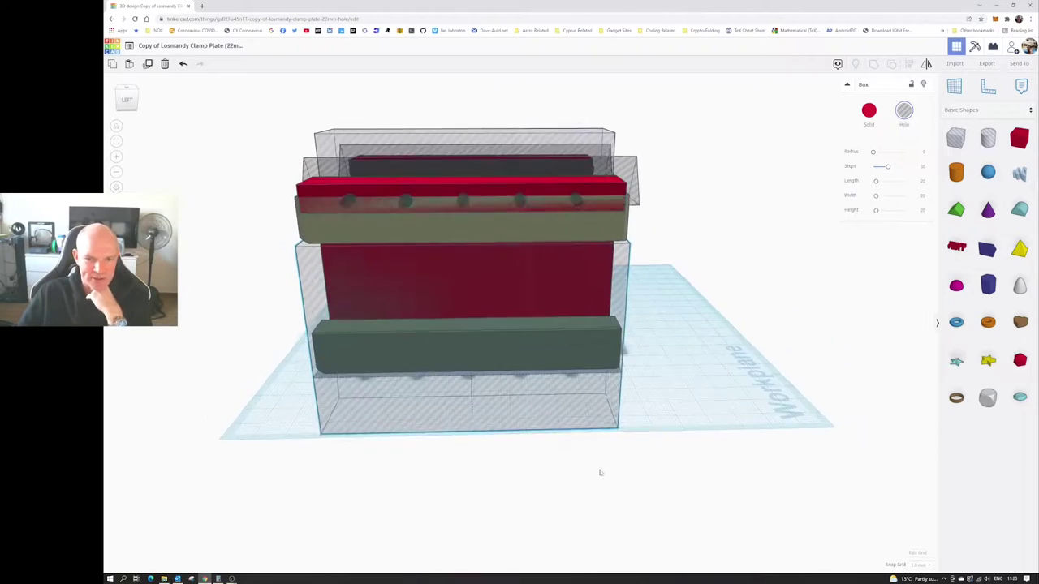
drag(954, 138, 324, 266)
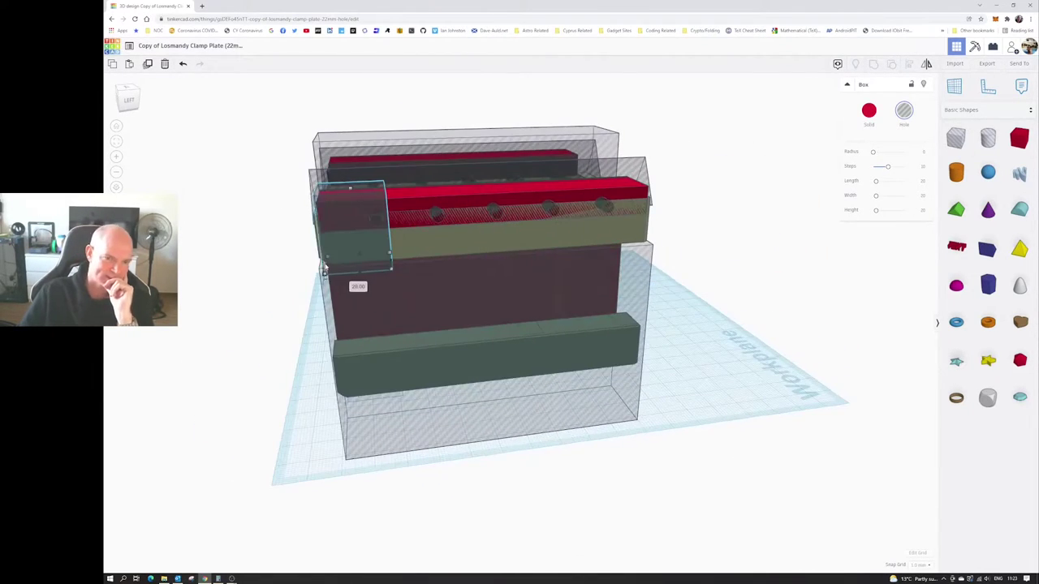
drag(392, 271, 475, 271)
right_drag(476, 271, 377, 250)
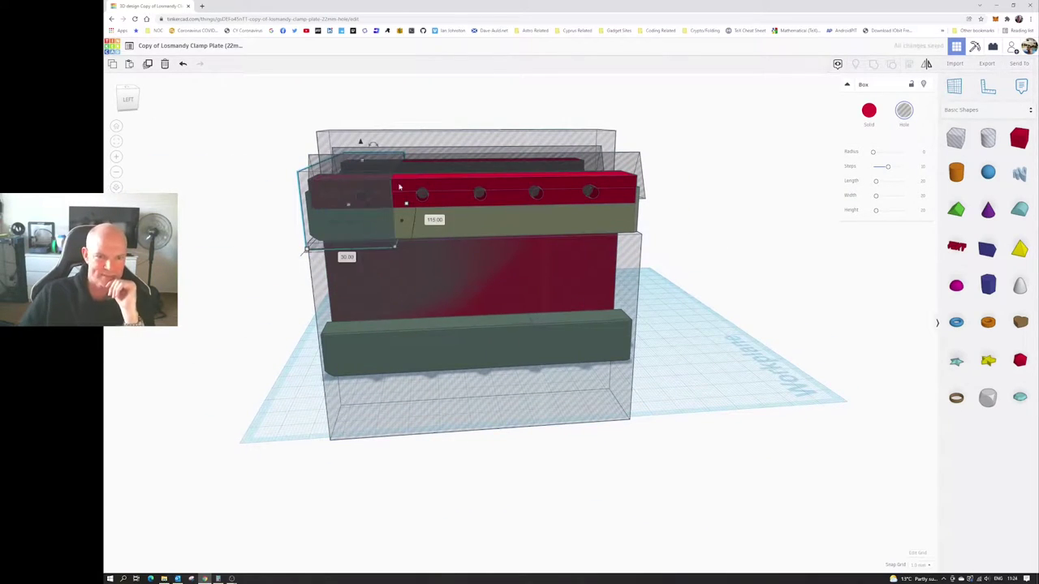
right_drag(398, 187, 351, 183)
Group the right-hand box with the holes, then ungroup to adjust a hole box
shift+click(625, 185)
right_drag(706, 220, 527, 397)
key(ctrl+g)
key(ctrl+shift+g)
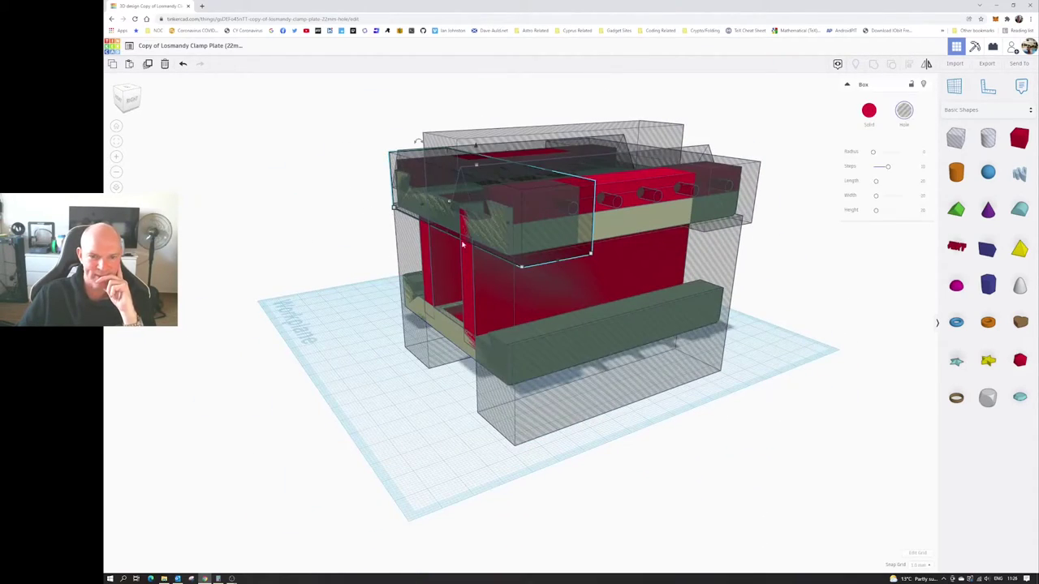
click(584, 422)
right_drag(584, 422, 760, 452)
Regroup all the parts into a single solid riser shape
key(ctrl+g)
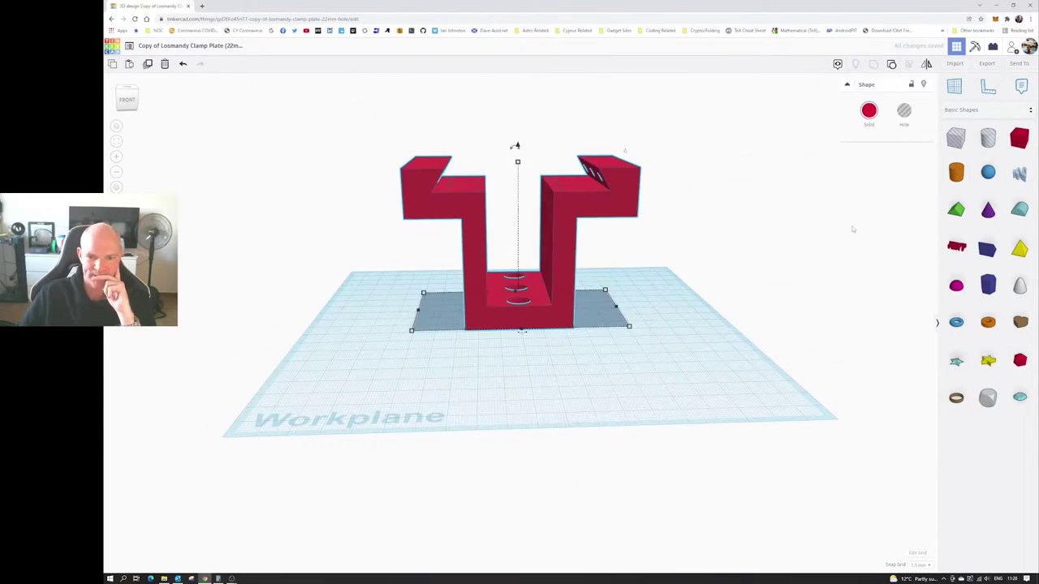
right_drag(851, 227, 722, 290)
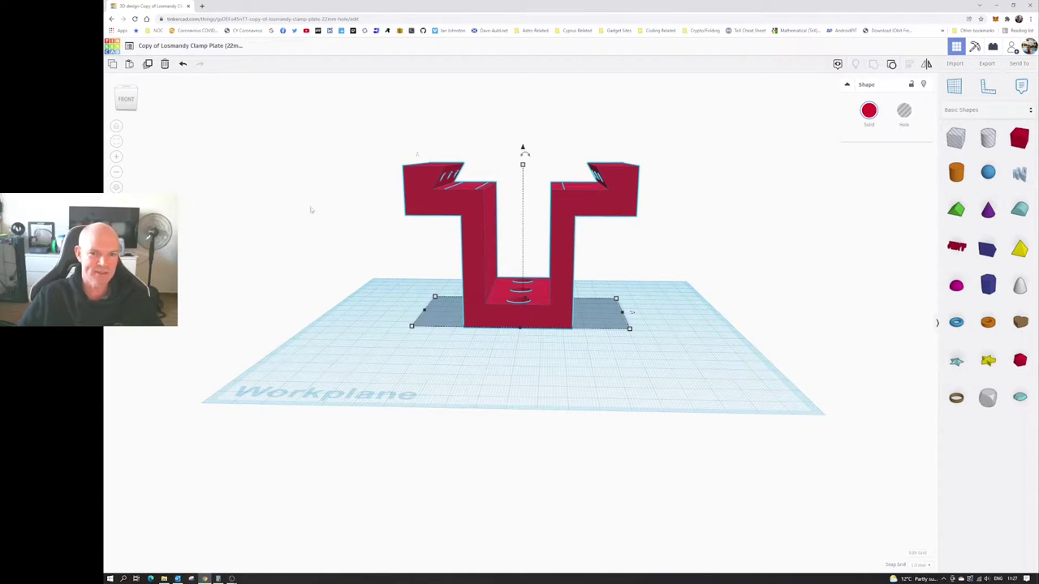
Export the riser as an STL and open the downloaded file in Ultimaker Cura
click(986, 64)
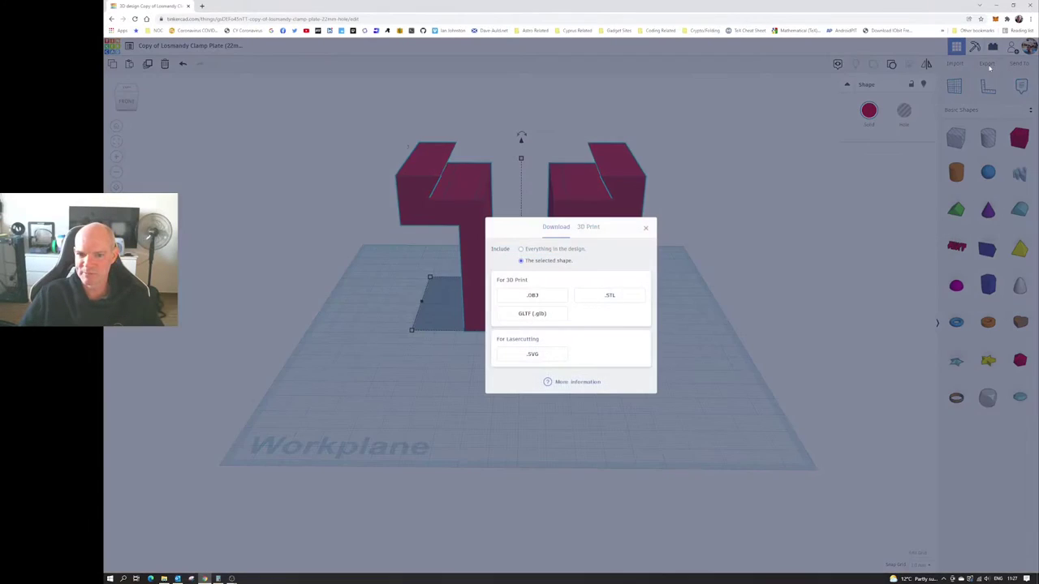
click(609, 295)
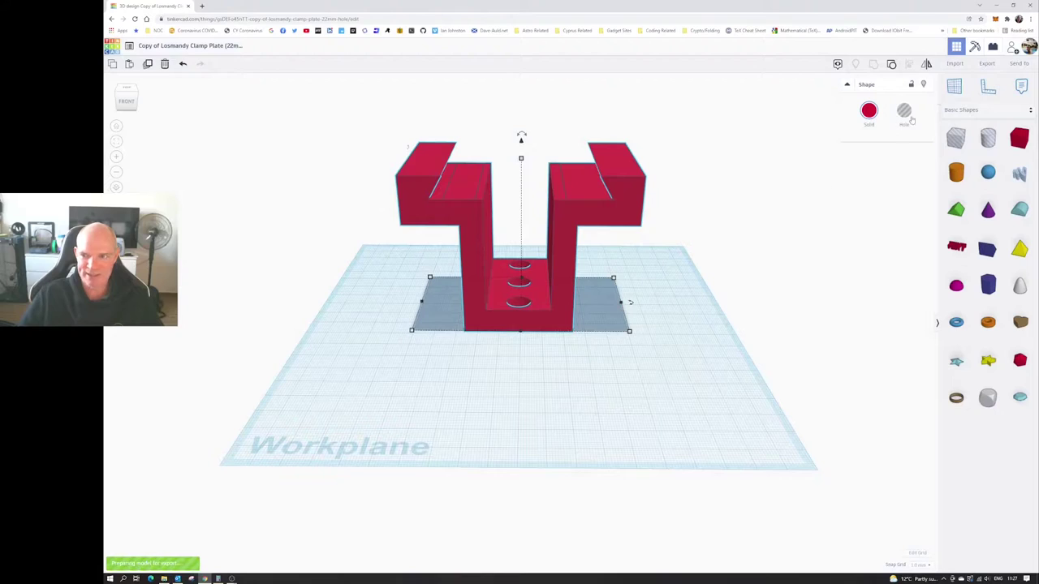
click(986, 64)
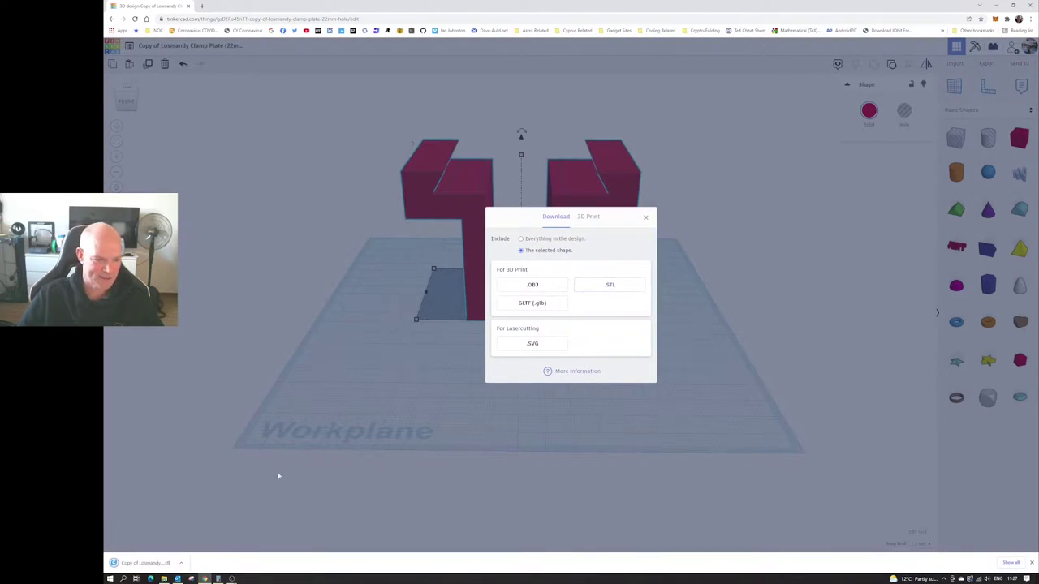
click(146, 563)
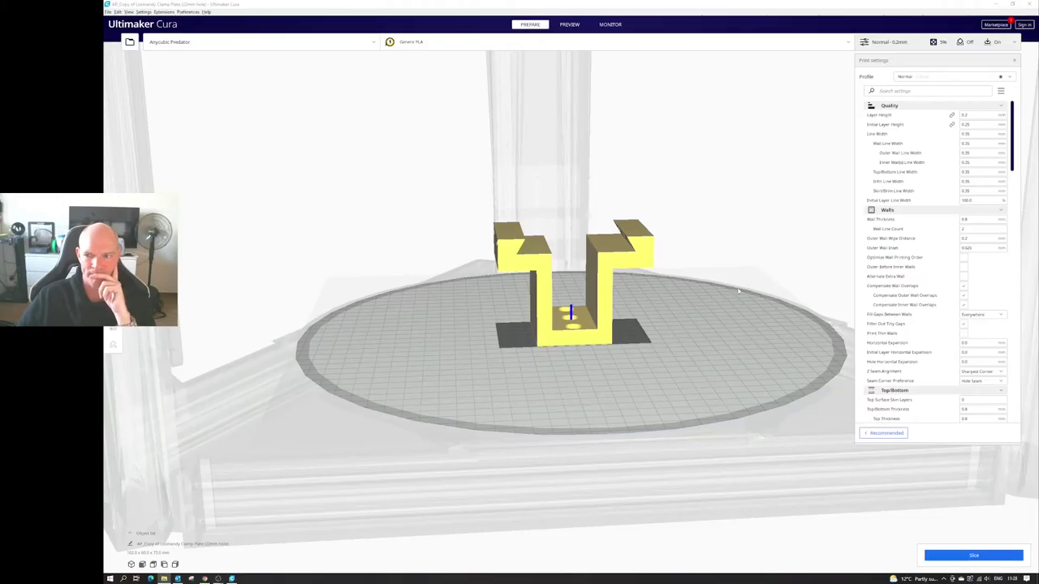
right_drag(487, 340, 681, 415)
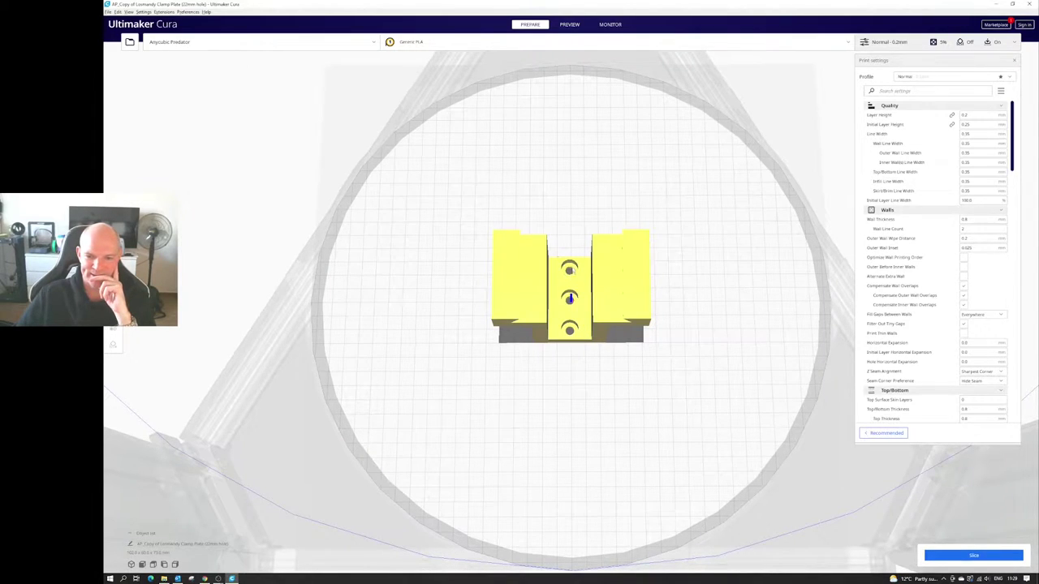
Select the riser and rotate it onto its side on the build plate
right_drag(691, 324, 599, 270)
click(600, 270)
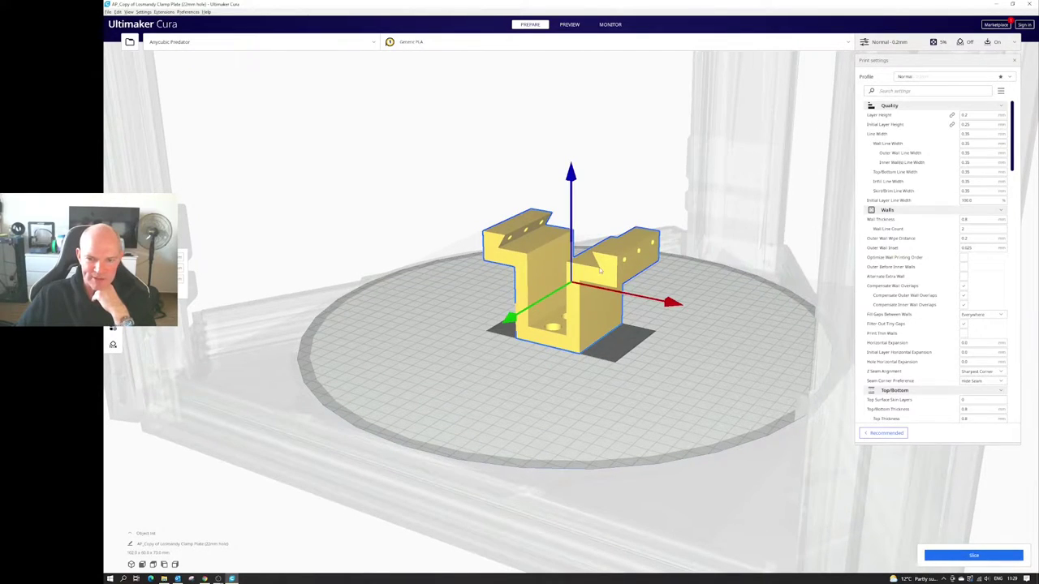
key(r)
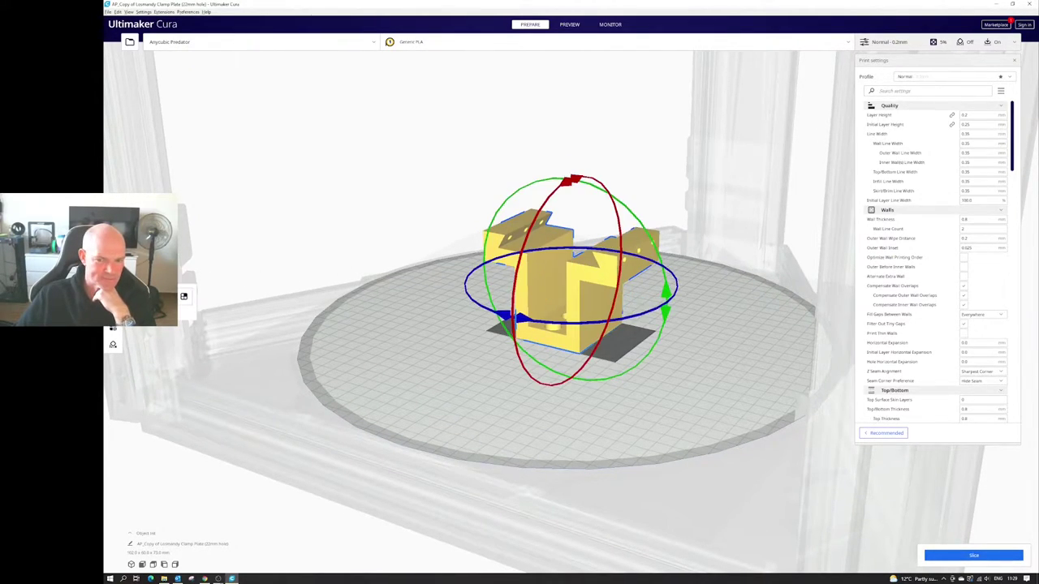
drag(567, 185, 464, 445)
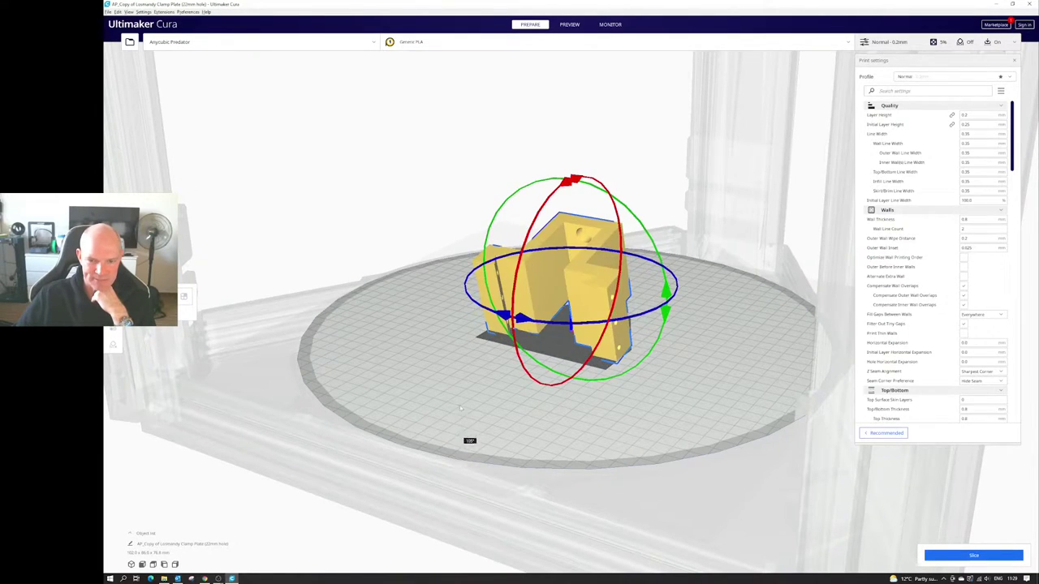
drag(459, 407, 458, 374)
Orbit around the rotated riser to check its orientation and the three floor holes
right_drag(624, 370, 562, 236)
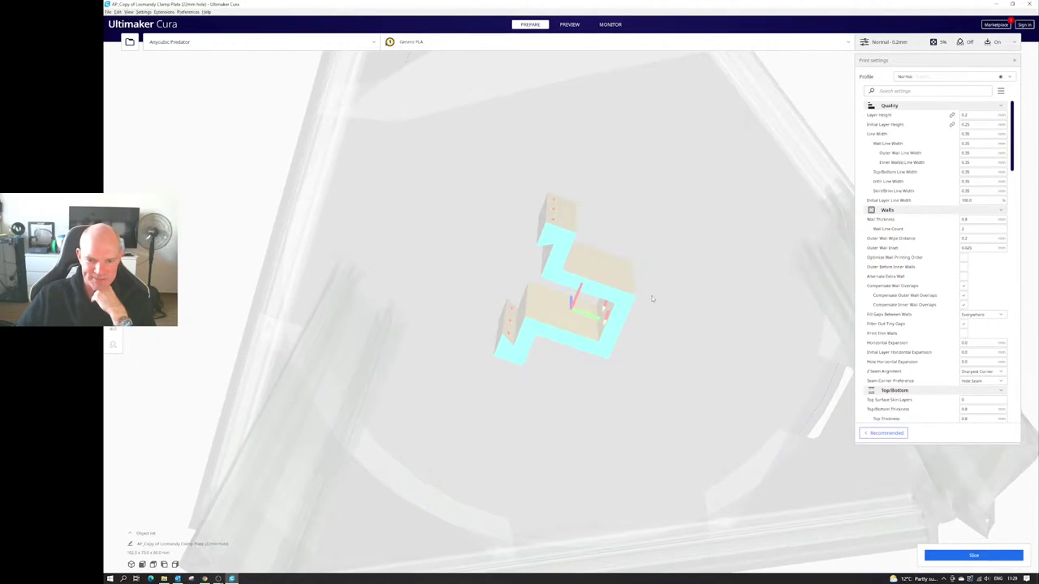
right_drag(651, 298, 611, 308)
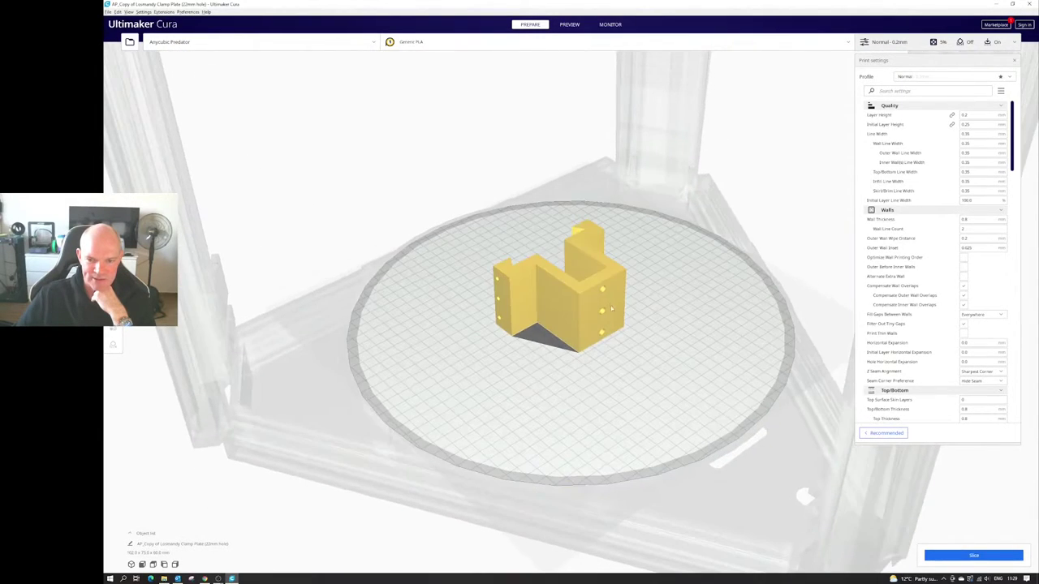
right_drag(487, 338, 582, 359)
right_drag(572, 278, 572, 255)
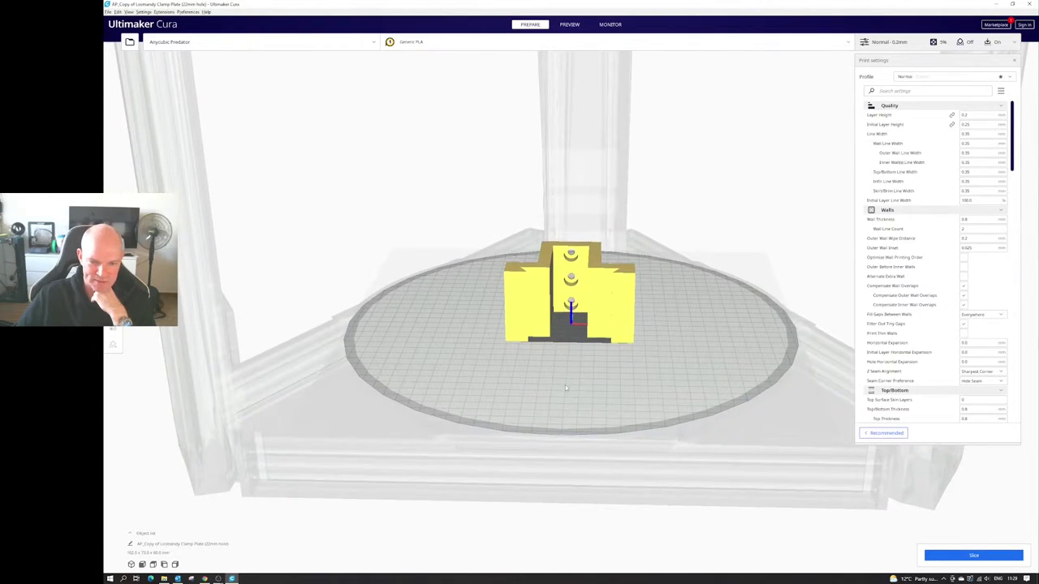
right_drag(566, 387, 357, 363)
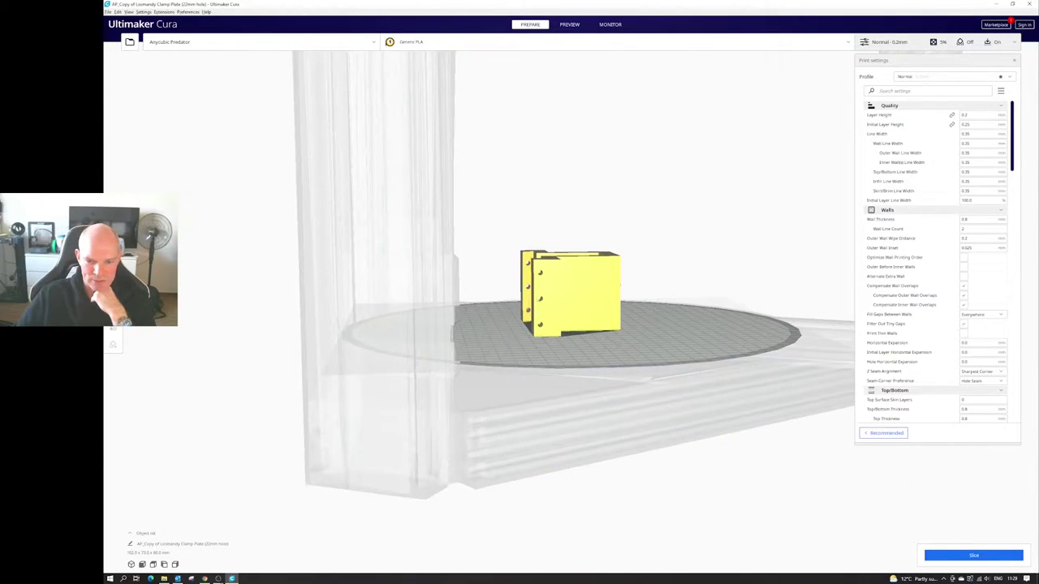
right_drag(498, 305, 571, 462)
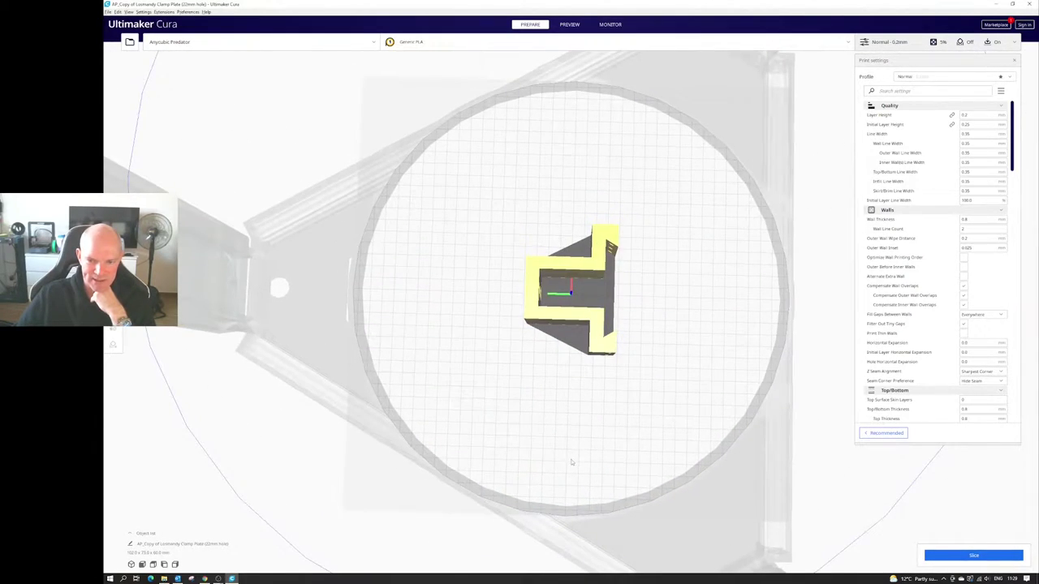
right_drag(589, 309, 600, 331)
scroll(603, 335, up, 6)
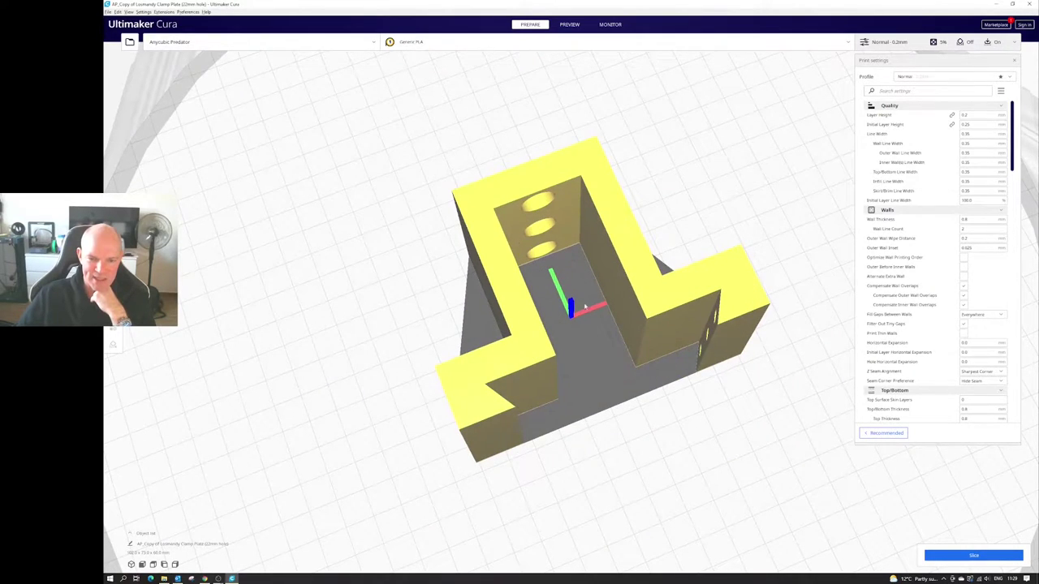
right_drag(589, 338, 559, 353)
scroll(568, 344, down, 3)
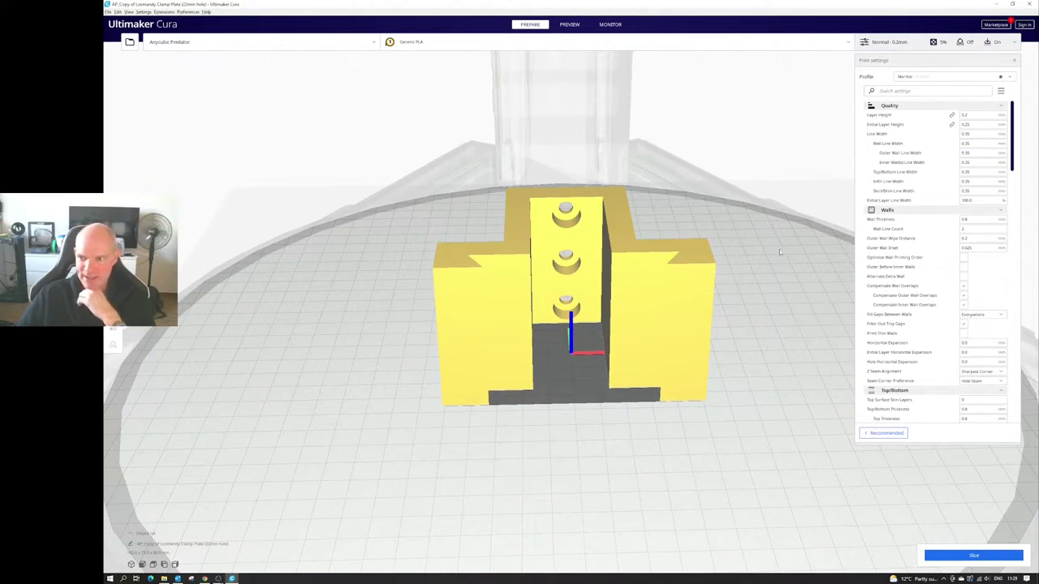
click(964, 201)
Review the riser and its Infill settings, then slice for a 4 hours 15 minutes estimate
click(696, 331)
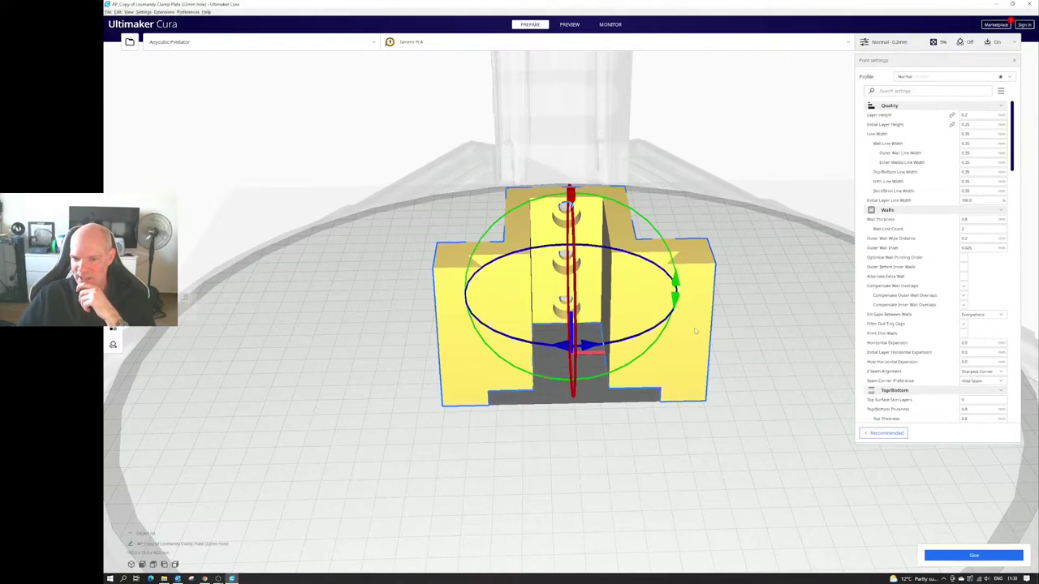
right_click(781, 362)
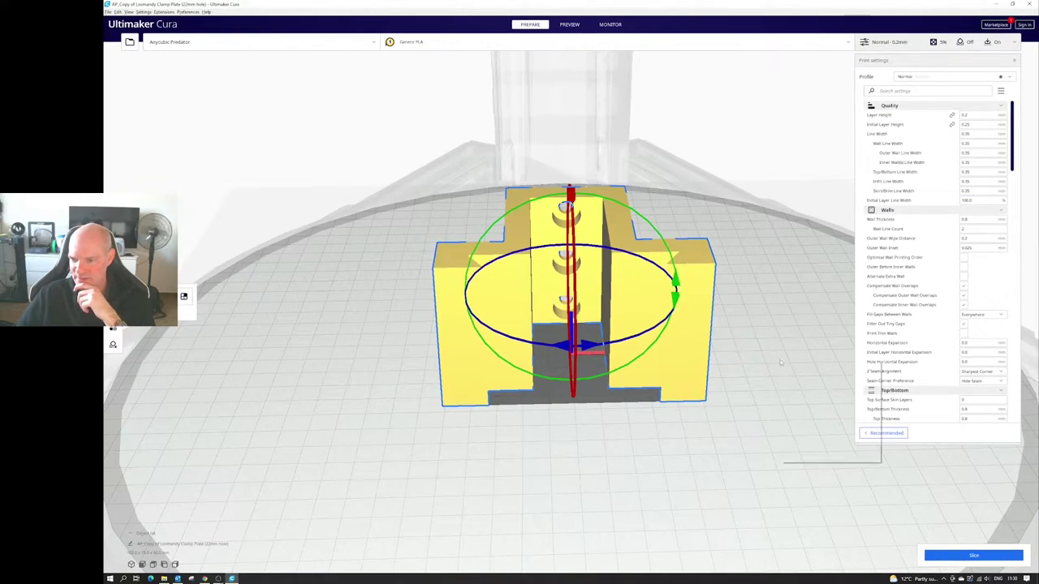
click(781, 299)
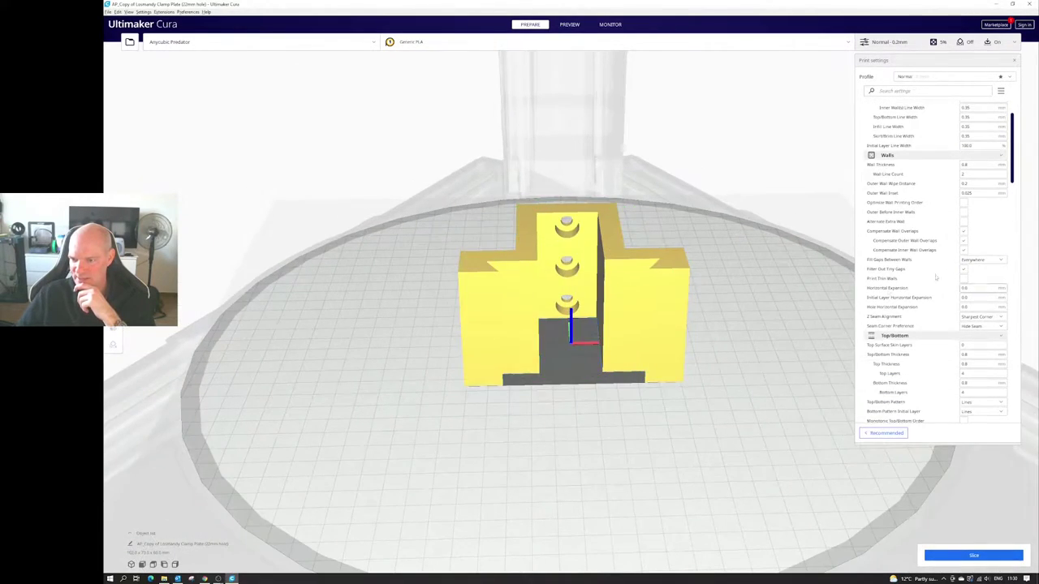
scroll(939, 276, down, 5)
scroll(939, 276, down, 4)
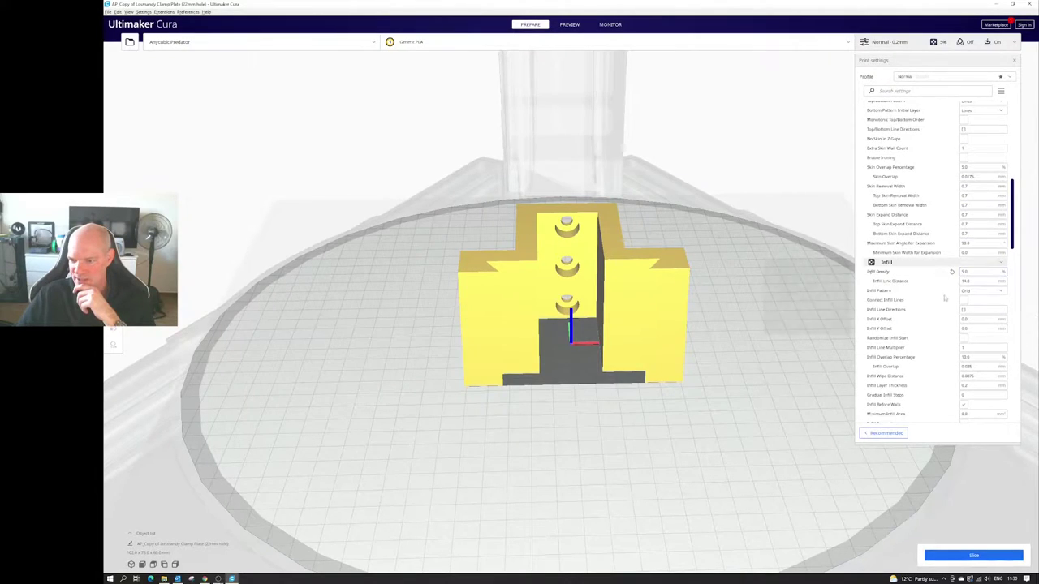
scroll(742, 308, up, 2)
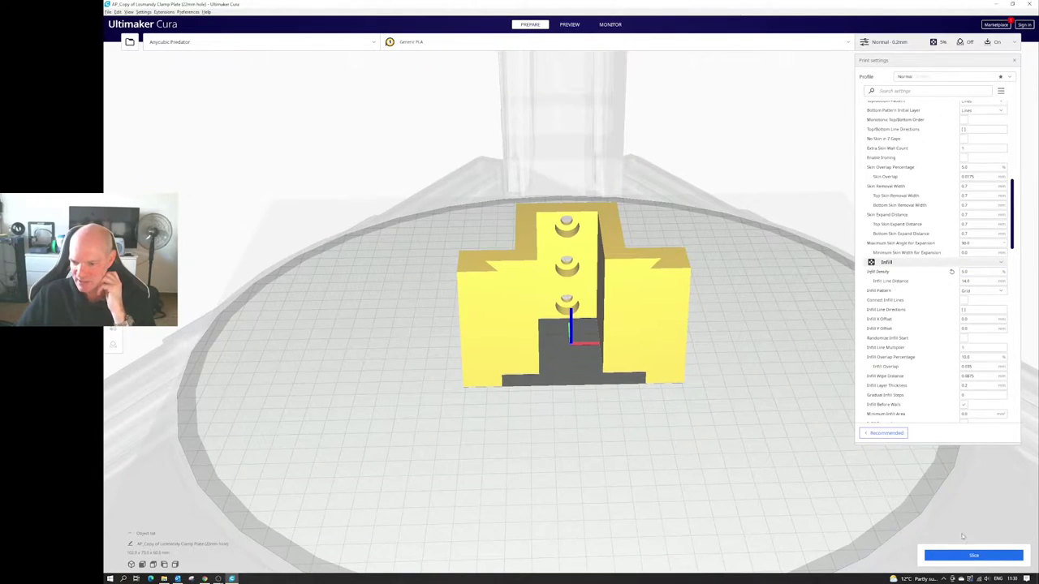
click(974, 556)
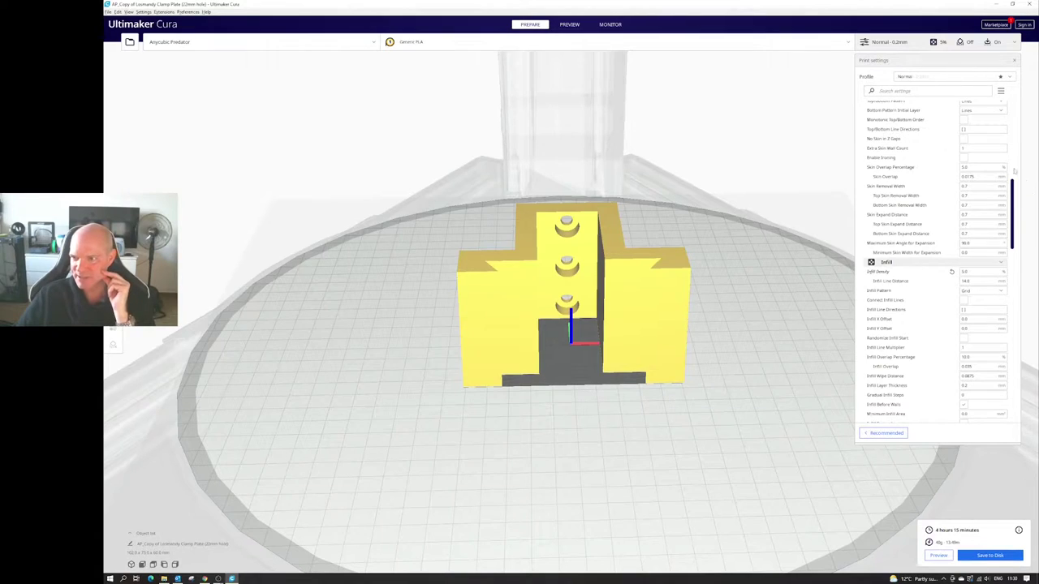
Preview the sliced layers down to the infill and enter 10 for Infill Density
click(937, 556)
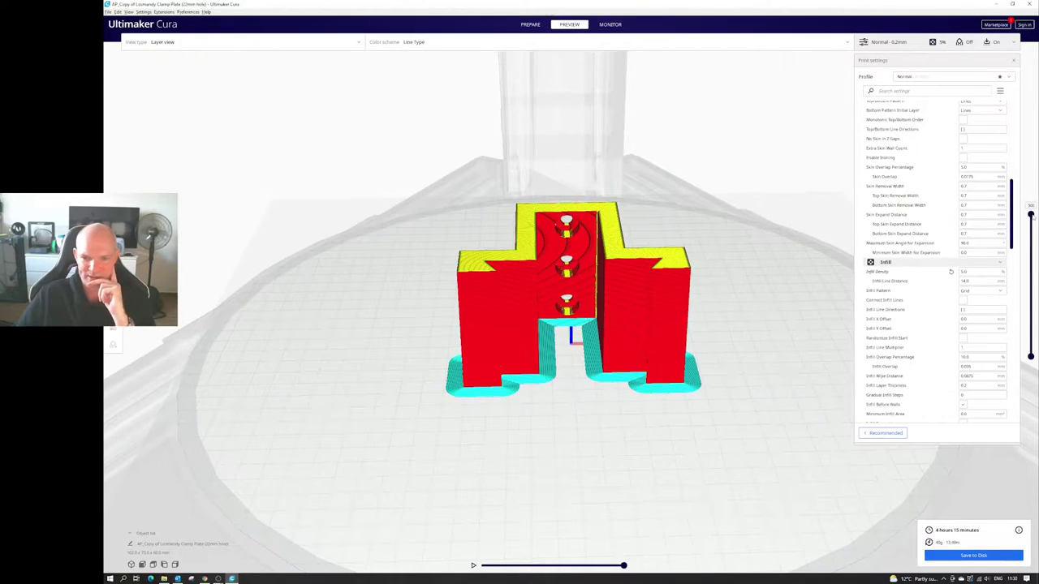
drag(1032, 214, 1030, 333)
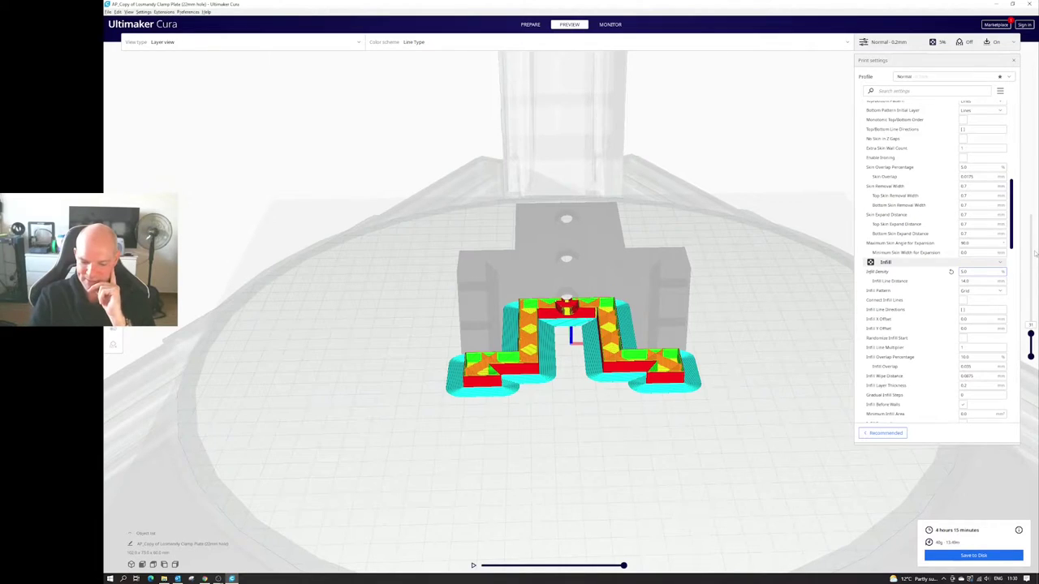
text(10)
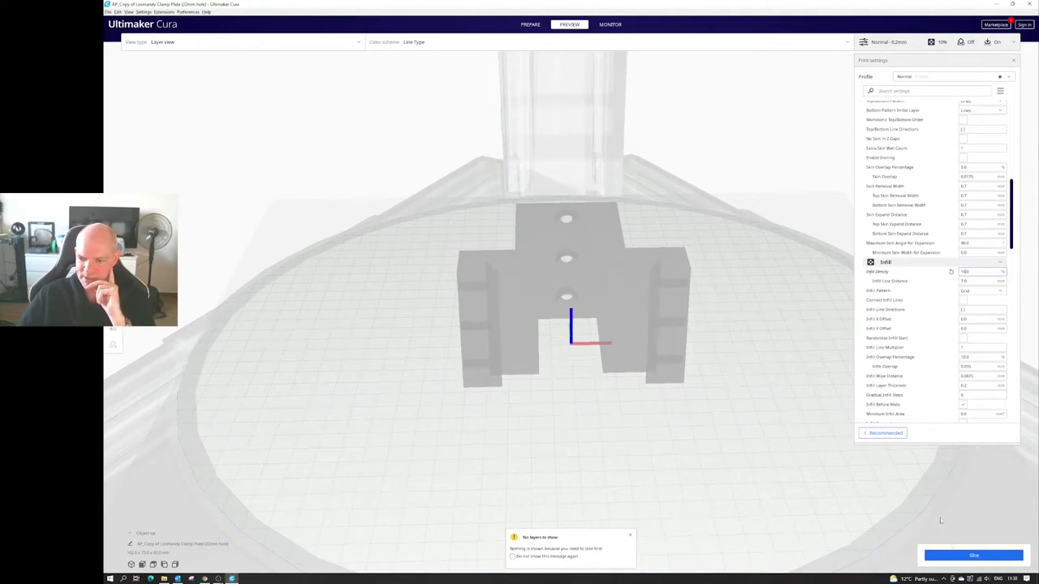
Re-slice at 10% infill (4 hours 54 minutes) and step through the layer preview
click(973, 556)
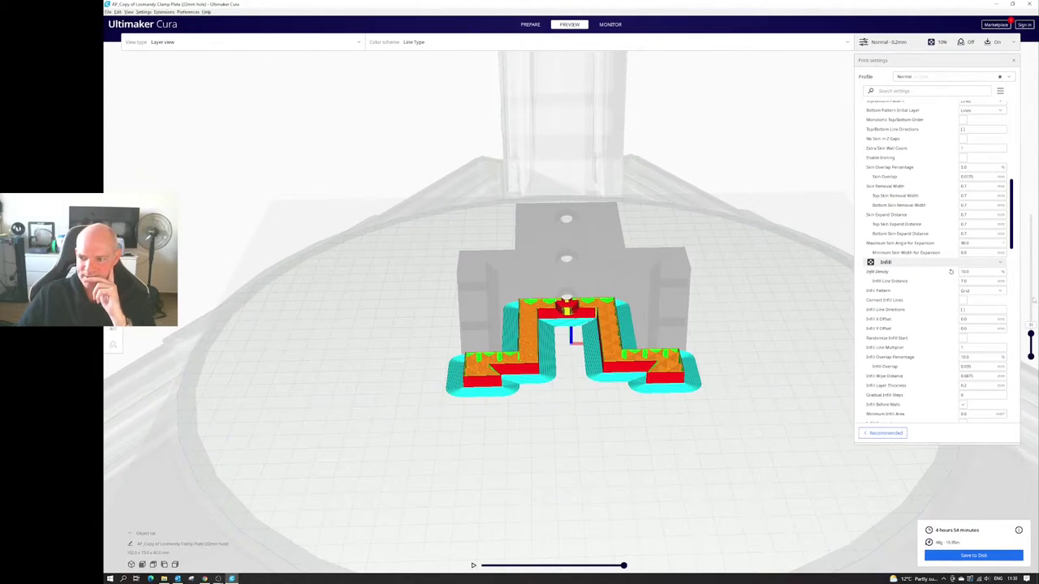
drag(1030, 332, 1031, 238)
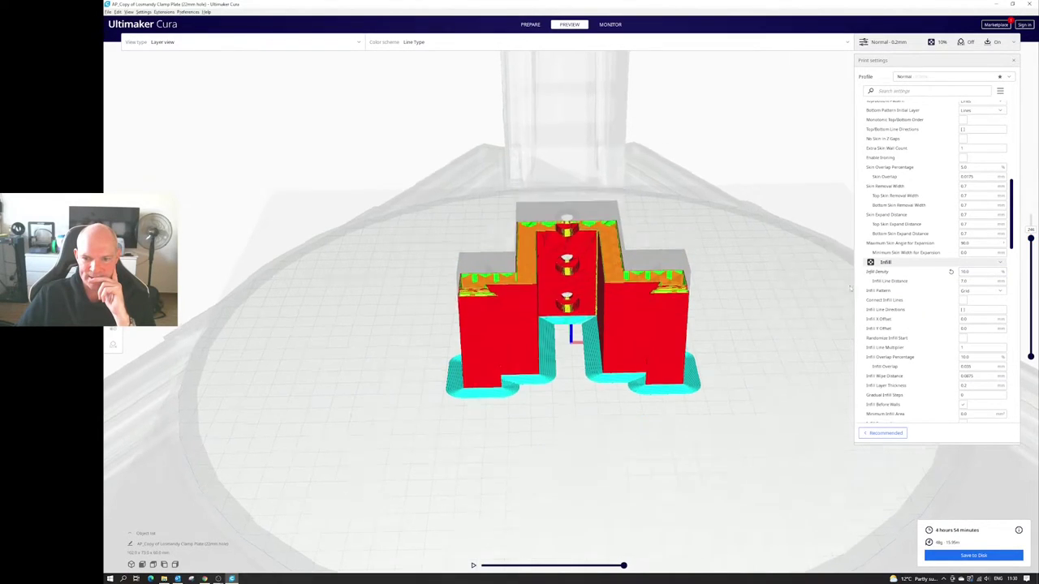
right_drag(851, 288, 833, 372)
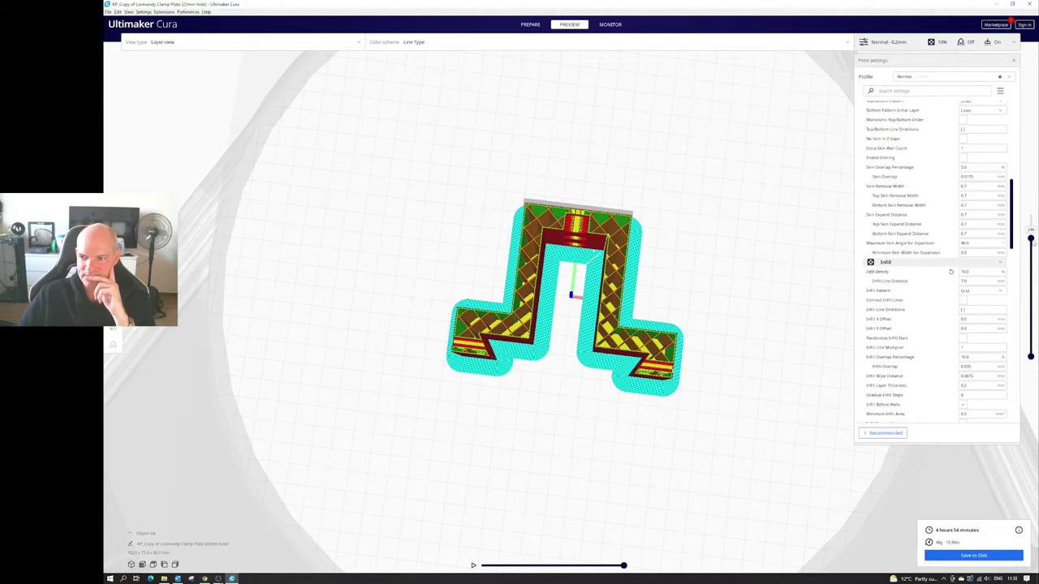
drag(1031, 240, 1032, 273)
scroll(674, 382, up, 5)
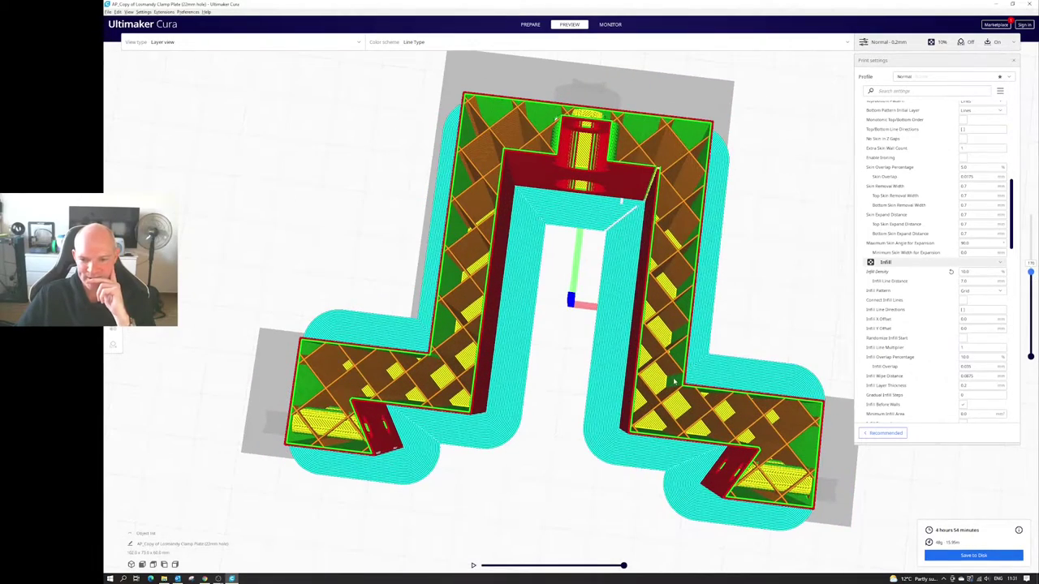
scroll(542, 467, up, 2)
scroll(552, 450, up, 5)
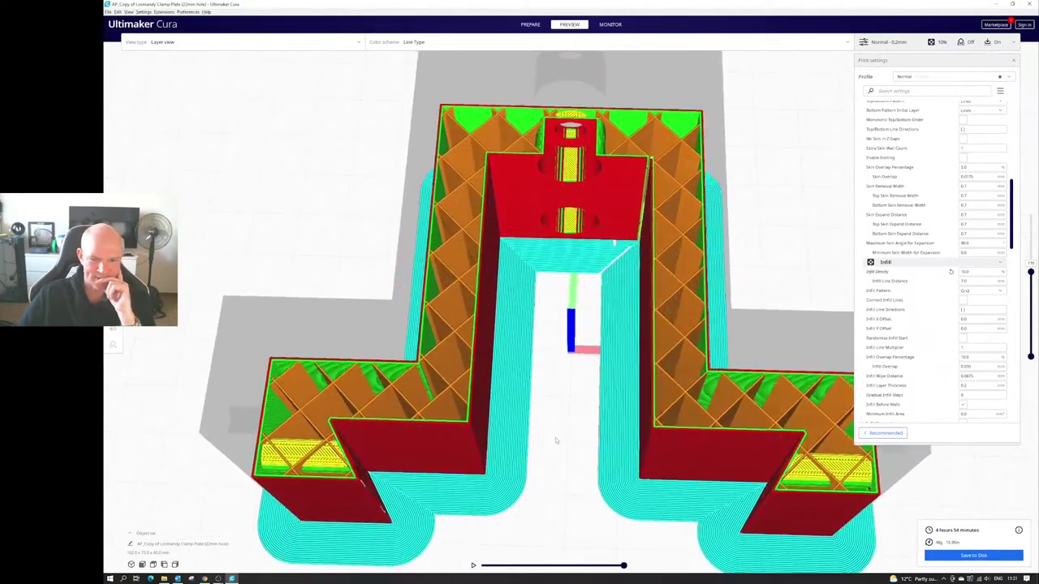
scroll(556, 443, down, 1)
scroll(969, 213, up, 10)
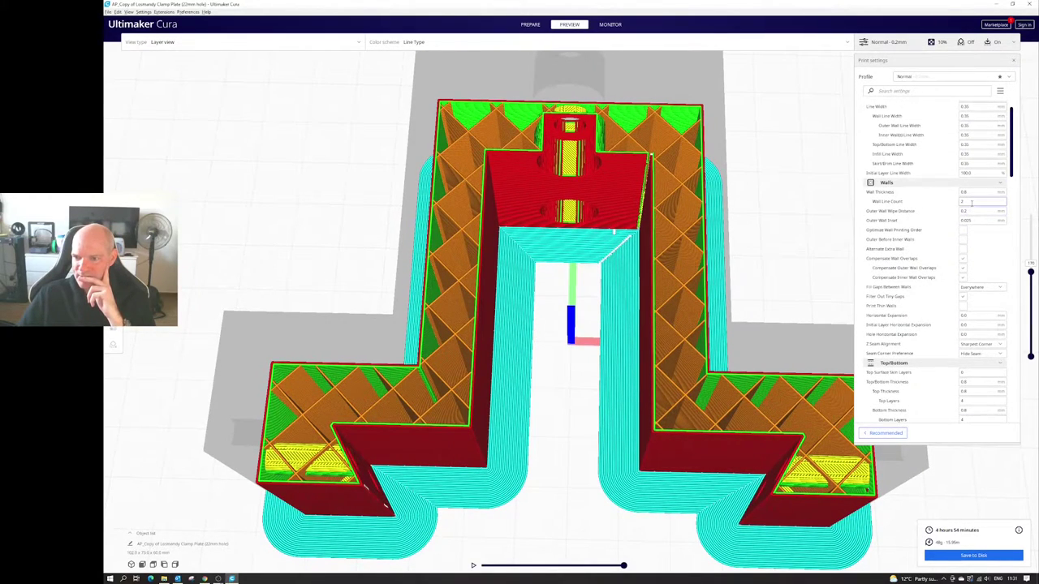
Change the Wall Thickness to 1.0 mm and reslice the riser
click(972, 191)
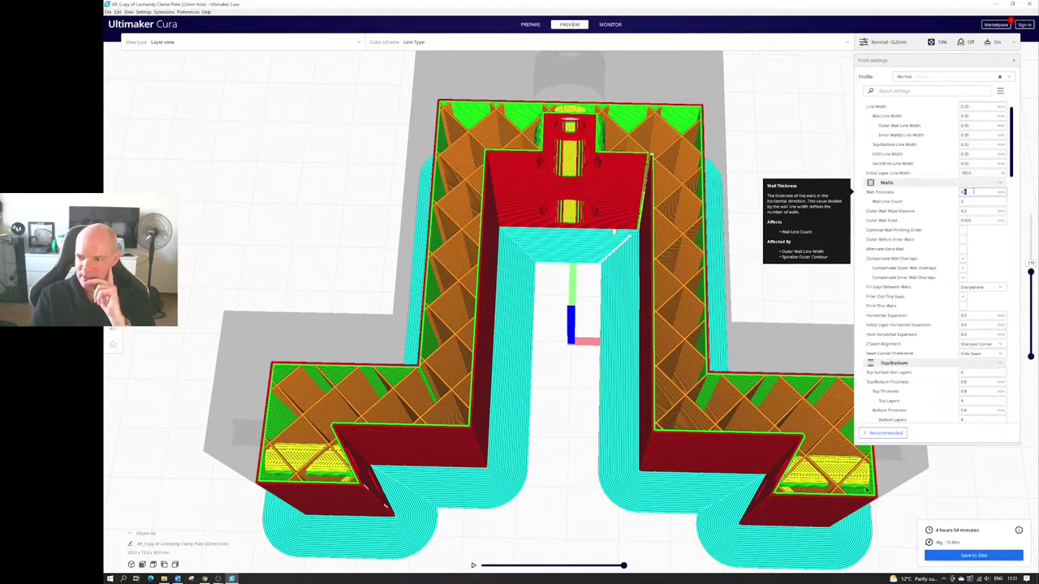
key(BackSpace)
text(1)
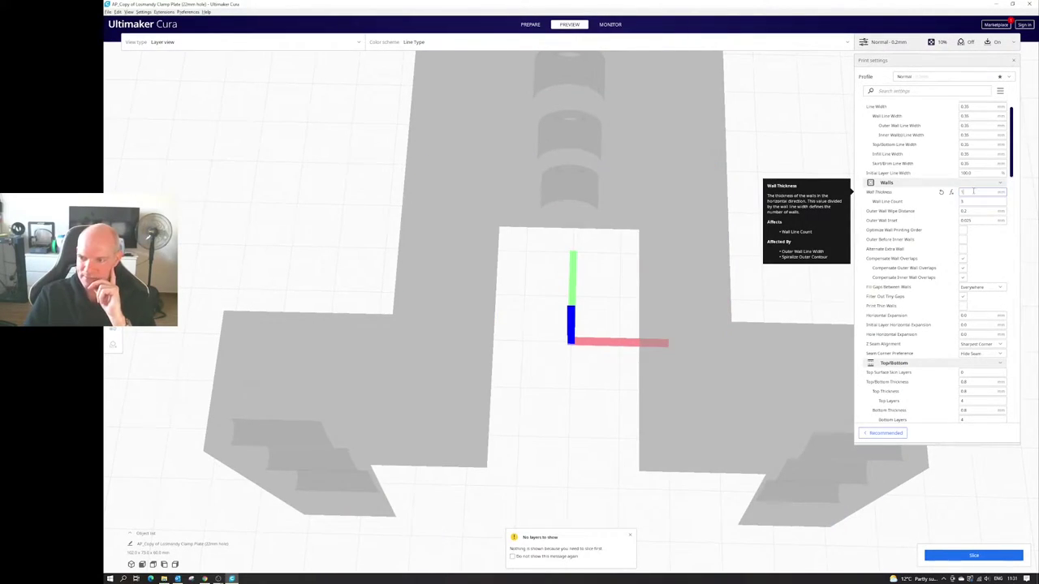
text(.0)
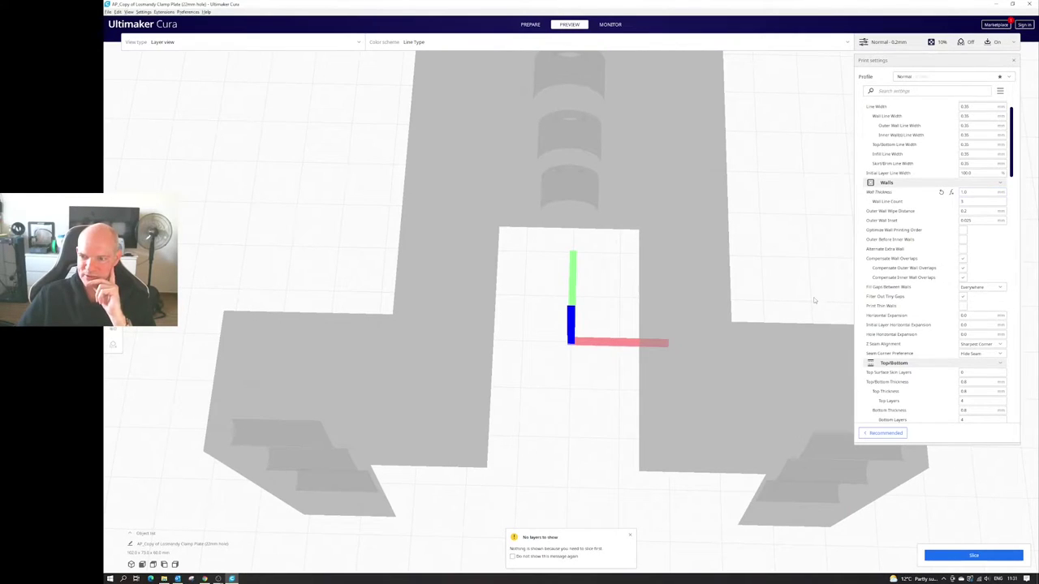
right_drag(524, 471, 541, 462)
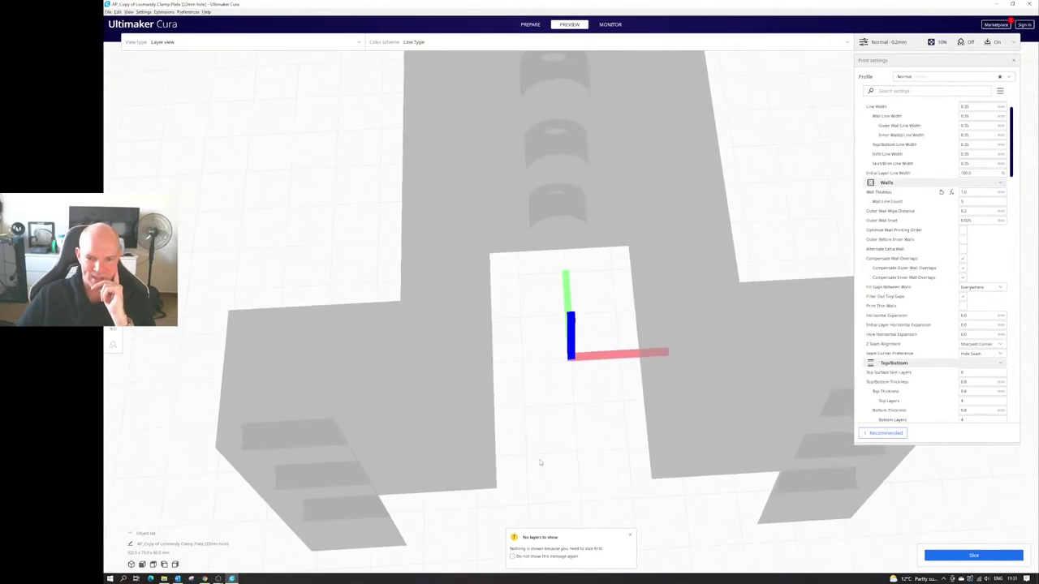
click(986, 556)
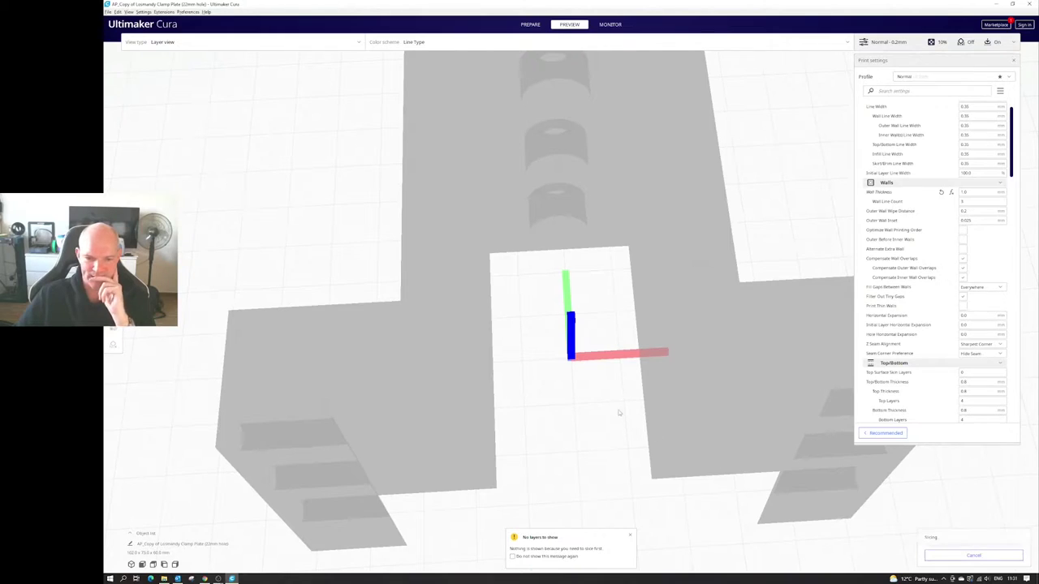
Orbit and zoom the layer preview to inspect the thicker walls from several angles
scroll(581, 398, down, 1)
scroll(580, 397, down, 1)
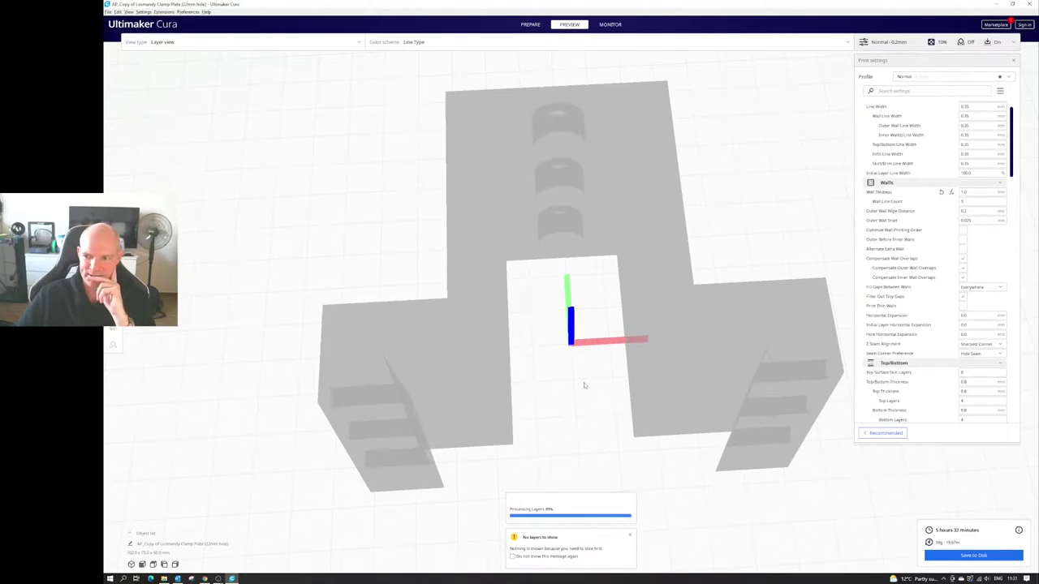
right_drag(571, 407, 487, 400)
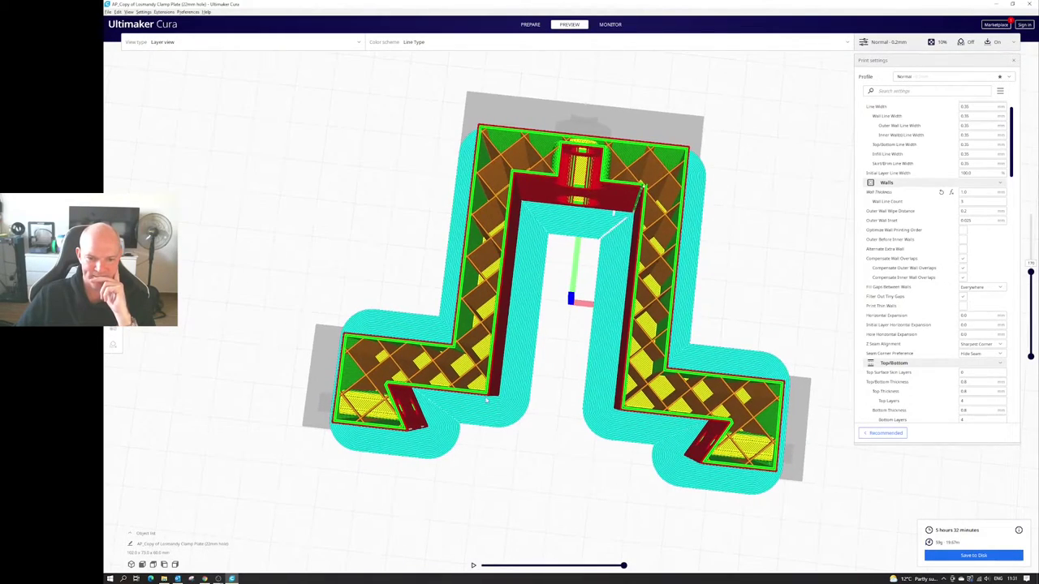
scroll(562, 372, up, 3)
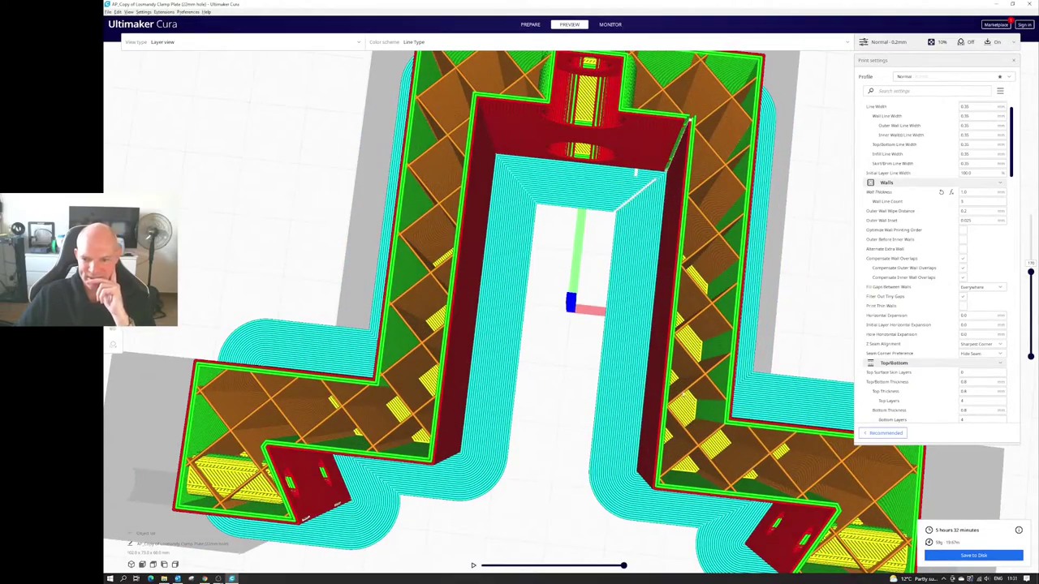
right_drag(583, 430, 519, 448)
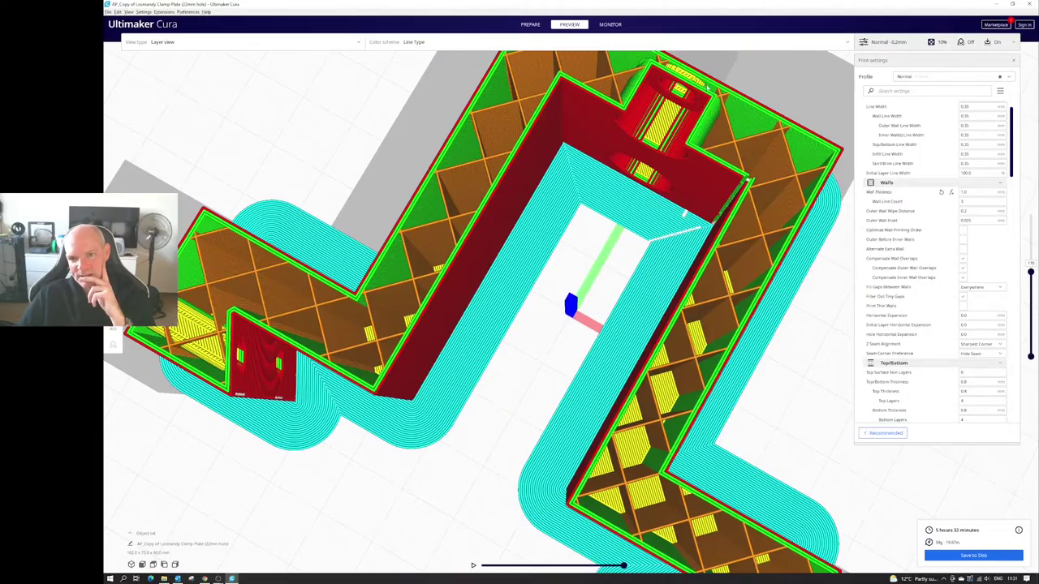
right_drag(684, 213, 684, 425)
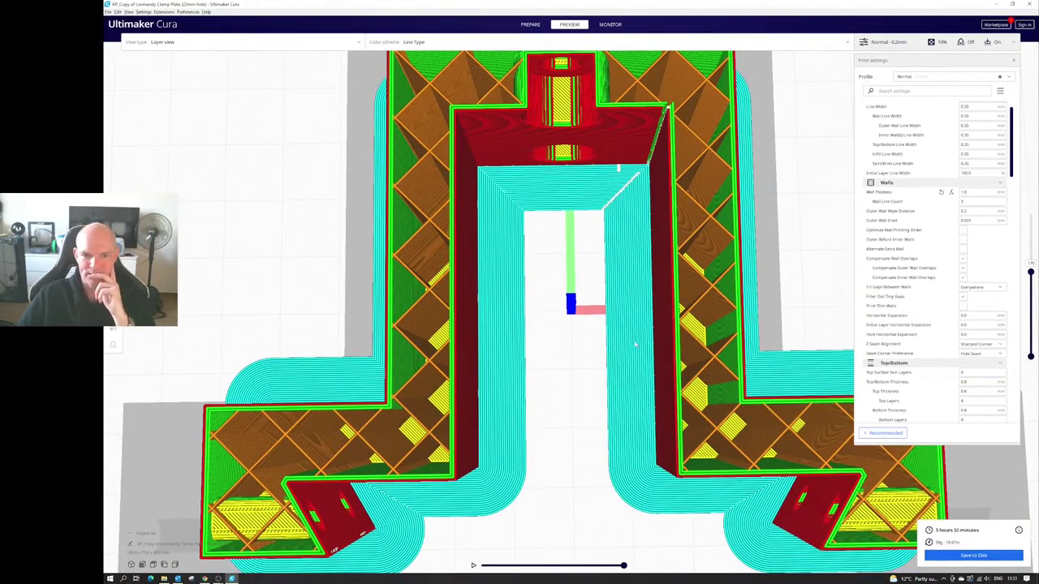
scroll(591, 341, up, 2)
scroll(590, 340, down, 4)
scroll(590, 340, down, 2)
right_drag(566, 381, 488, 290)
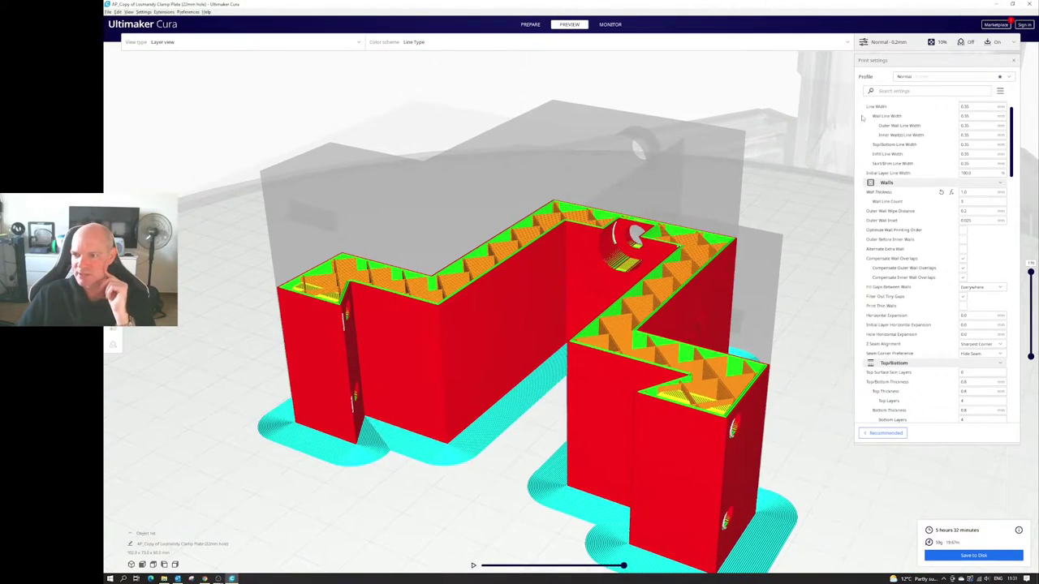
Dismiss the save-to-computer dialog, write the riser's G-code to the removable drive, and eject it
click(973, 555)
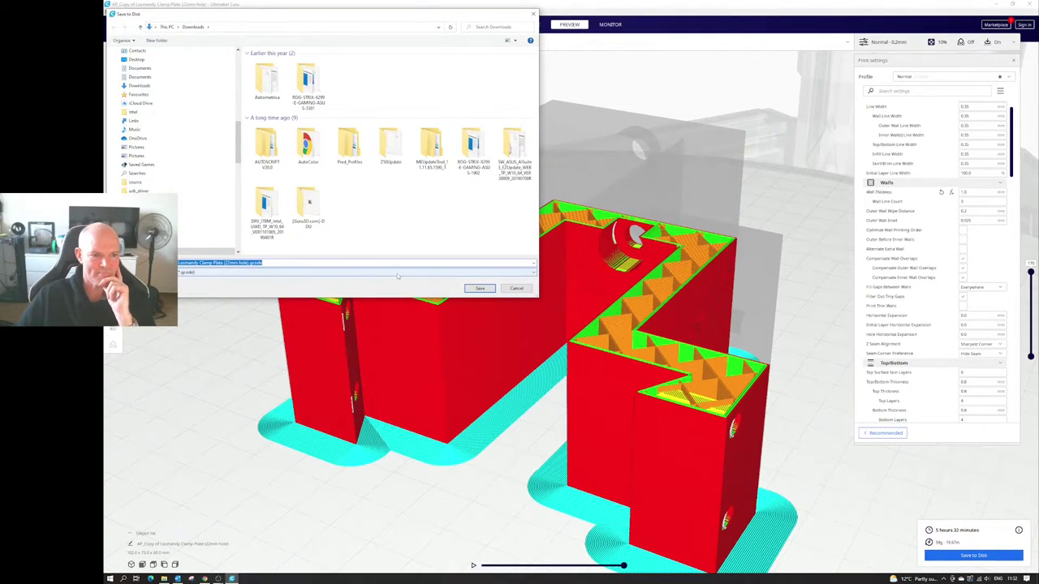
click(480, 288)
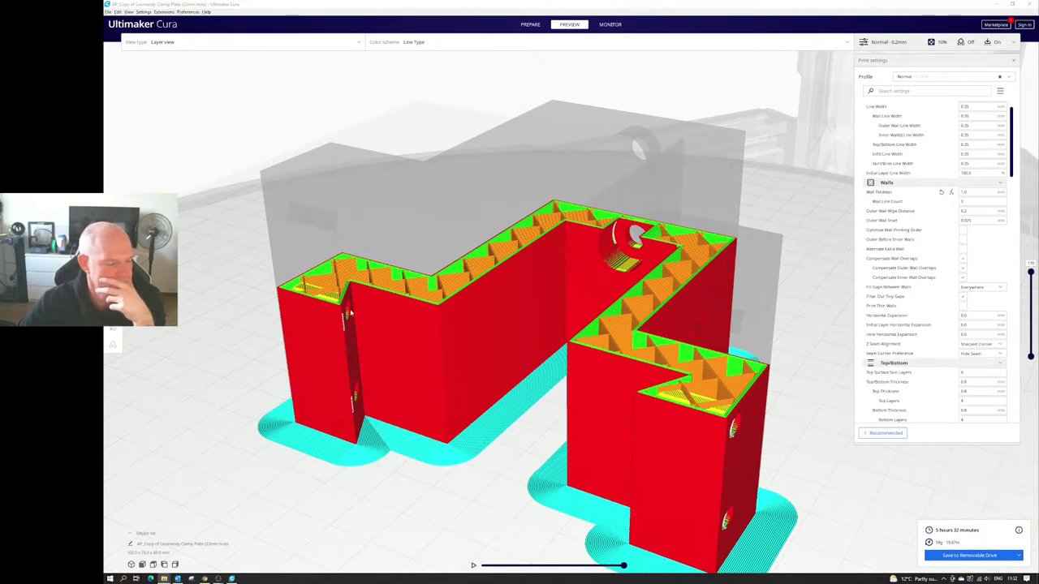
click(968, 557)
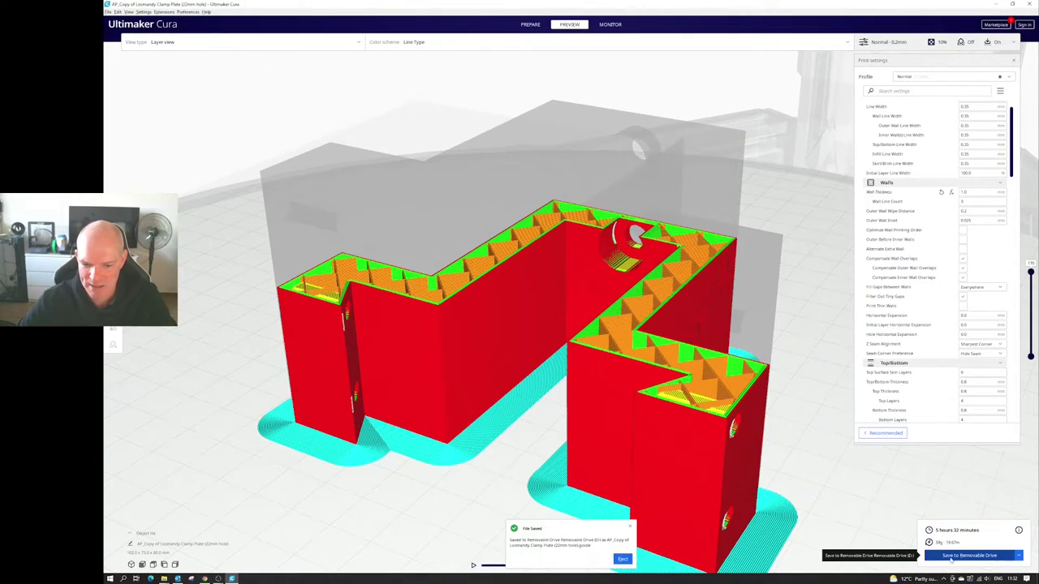
click(621, 560)
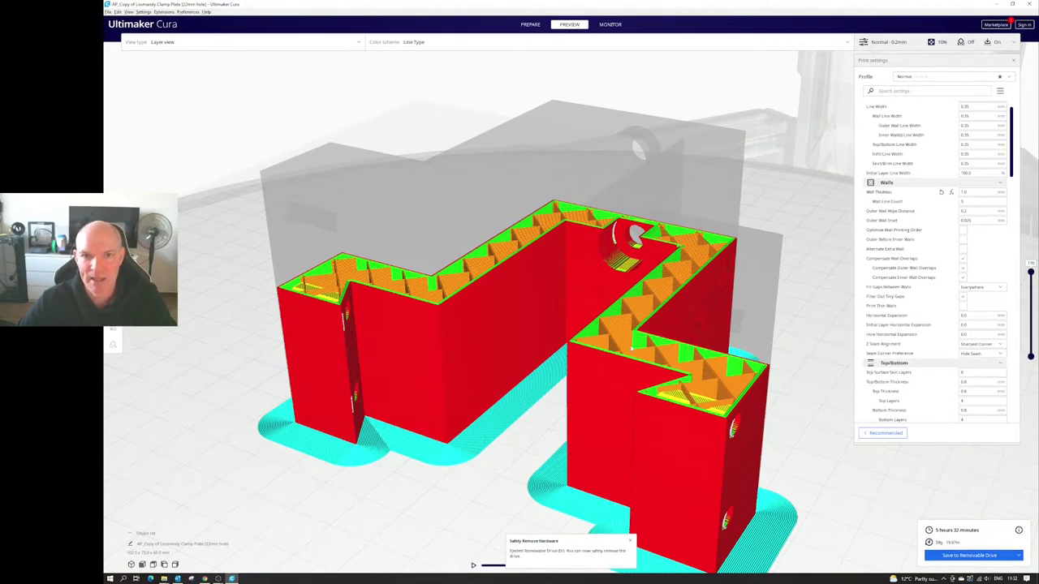